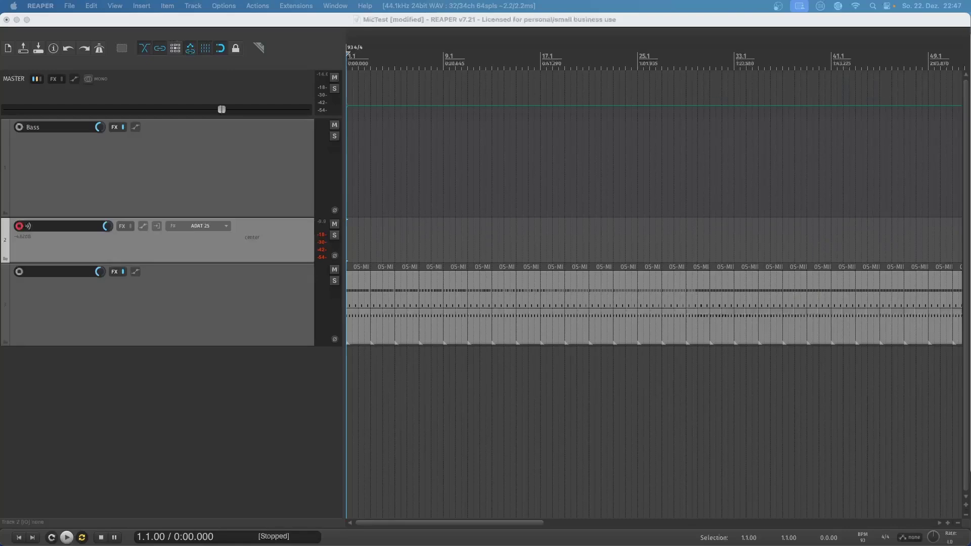
In track 2's Orange EQ, cut about 6 dB at 213 Hz with peak band 1 and boost the high shelf.
key("f")
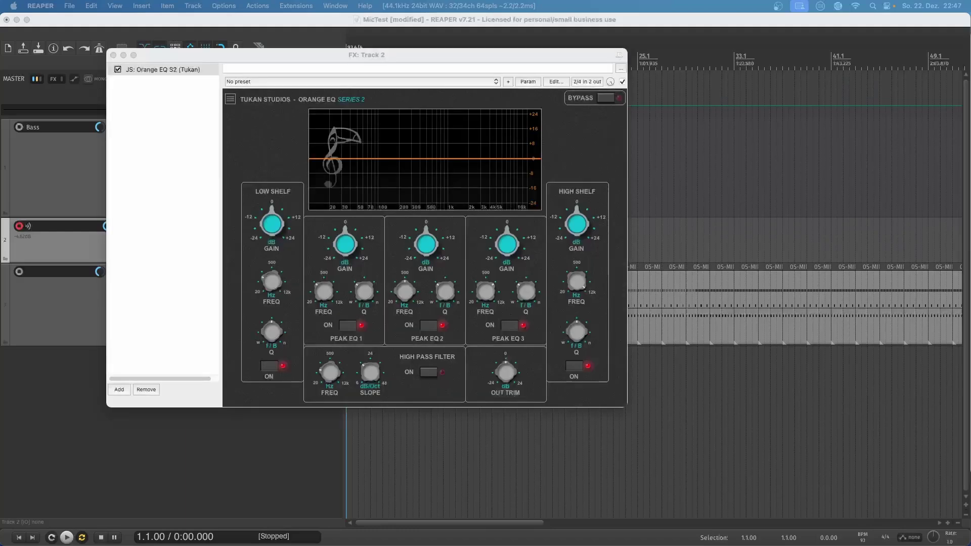
left_click_drag(398, 159, 401, 168)
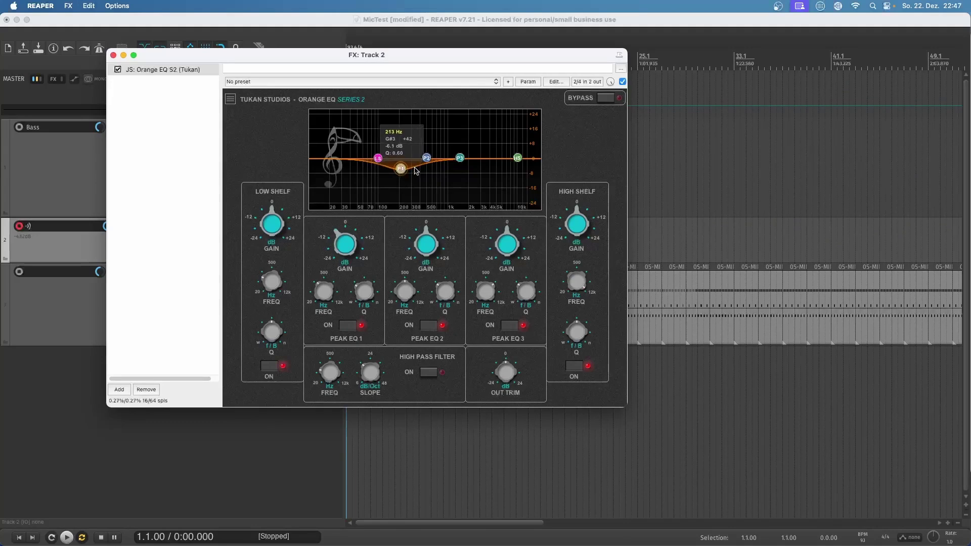
left_click_drag(516, 161, 478, 153)
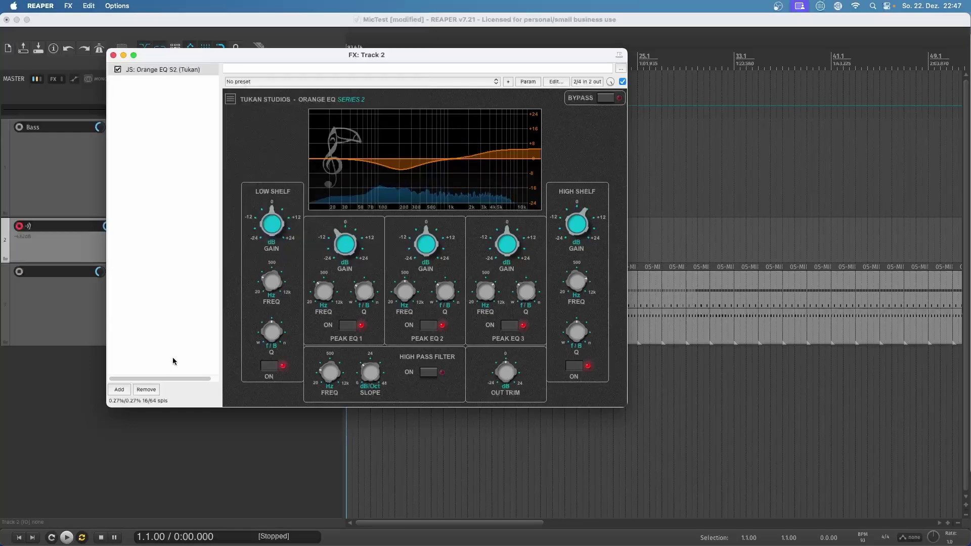
Add the Blue Lexikan S2 reverb after the EQ on track 2.
left_click(119, 389)
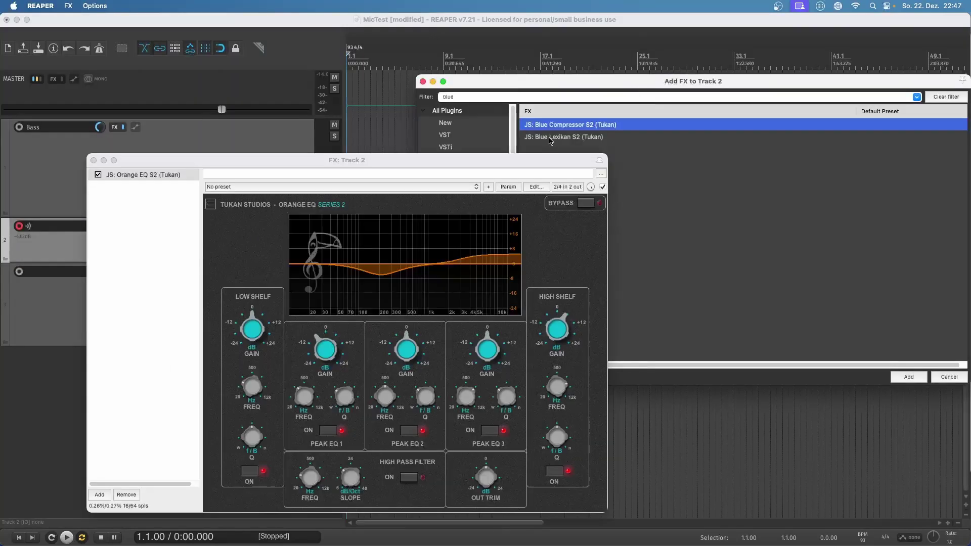
double_click(530, 137)
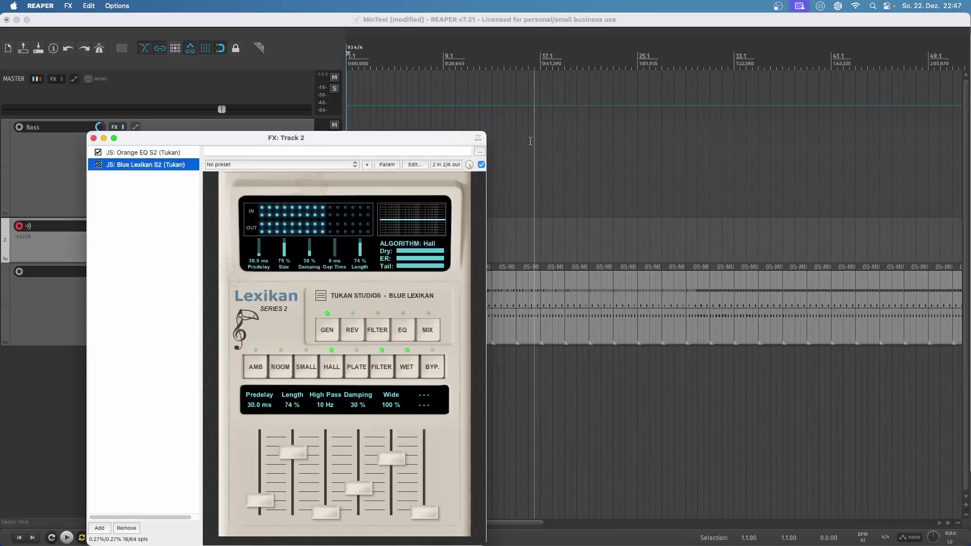
left_click_drag(427, 137, 533, 96)
Turn off the hall reverb's Wet option and set Wide to 123 %, High Pass to 270 Hz, Damping to 15 % and Length to 82 %.
left_click_drag(496, 418, 495, 410)
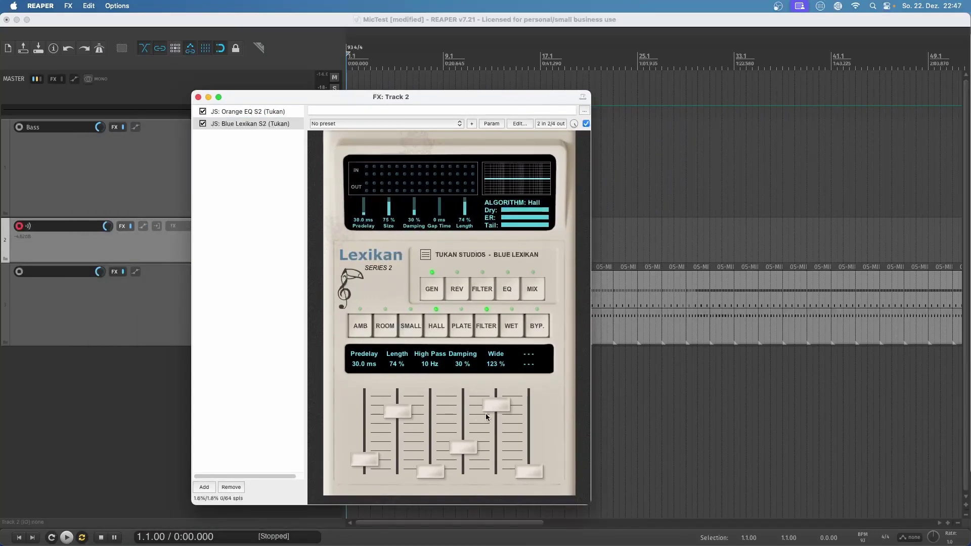
left_click_drag(440, 473, 442, 402)
left_click_drag(464, 451, 464, 463)
left_click_drag(400, 414, 403, 407)
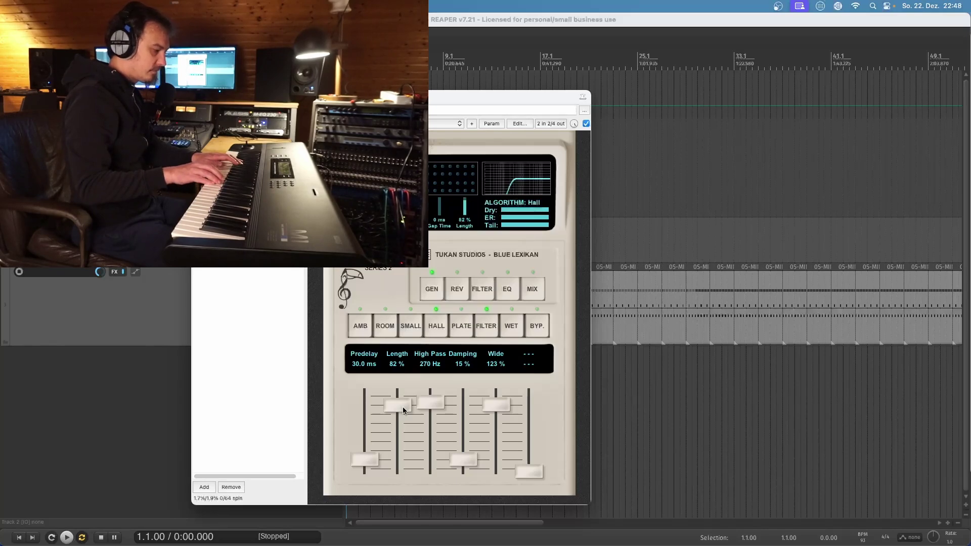
Add the Matrix Delay S2 plugin after the reverb on track 2.
left_click(204, 487)
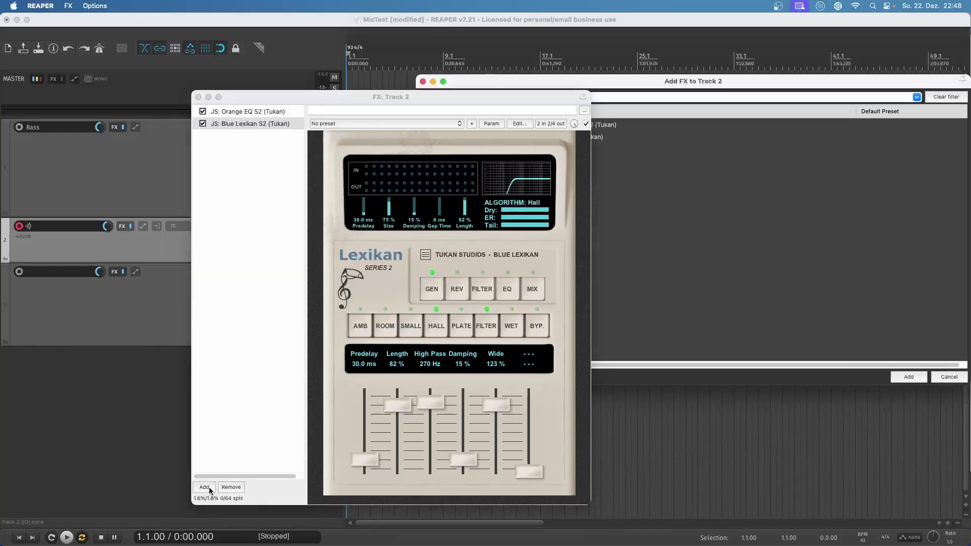
key("Return")
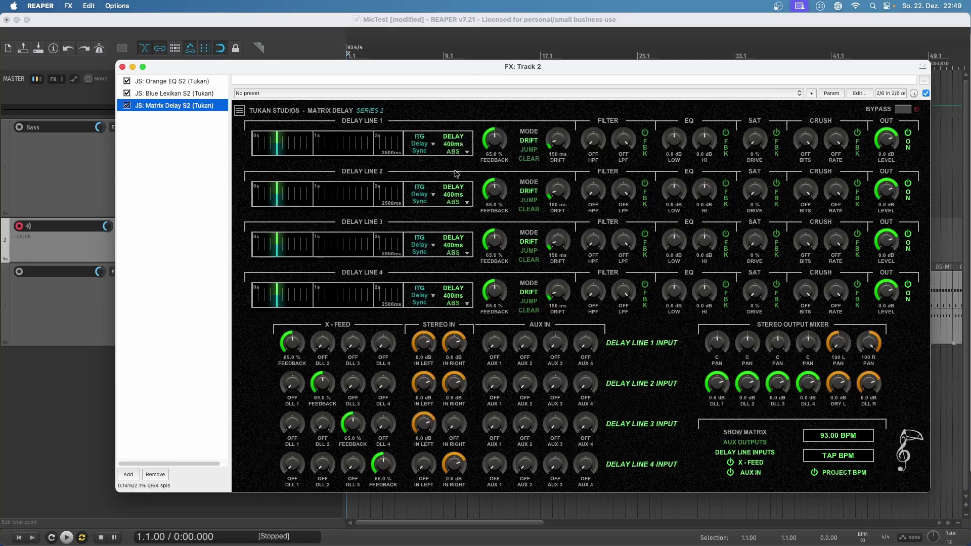
Feed only left input to delay lines 1–2 and only right to lines 3–4, with feedbacks of 35.5, 40.3, 40.3 and 38.6 %.
left_click_drag(453, 352, 453, 424)
left_click_drag(453, 385, 429, 527)
left_click_drag(452, 431, 481, 316)
left_click_drag(494, 144, 497, 325)
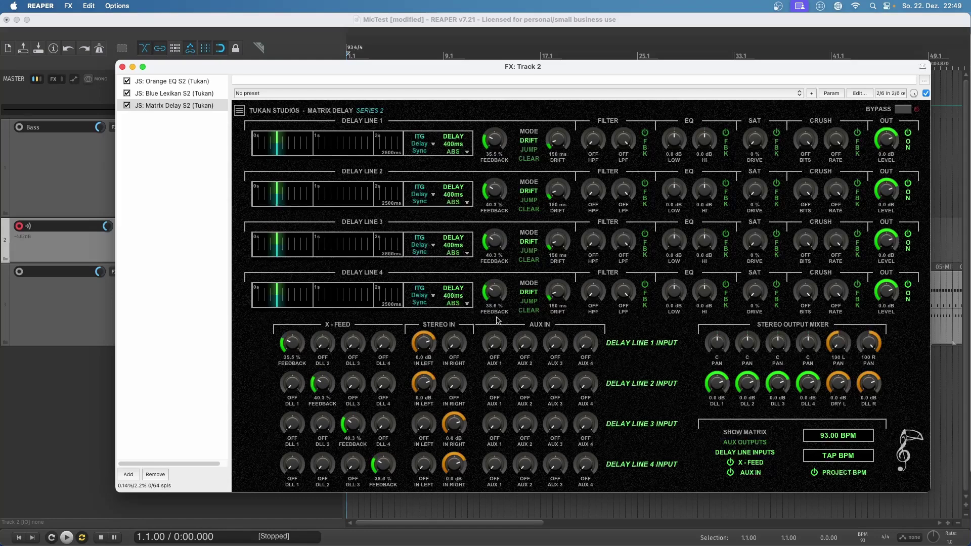
Set the delay time of all four delay lines to 1/2 notes.
left_click(468, 152)
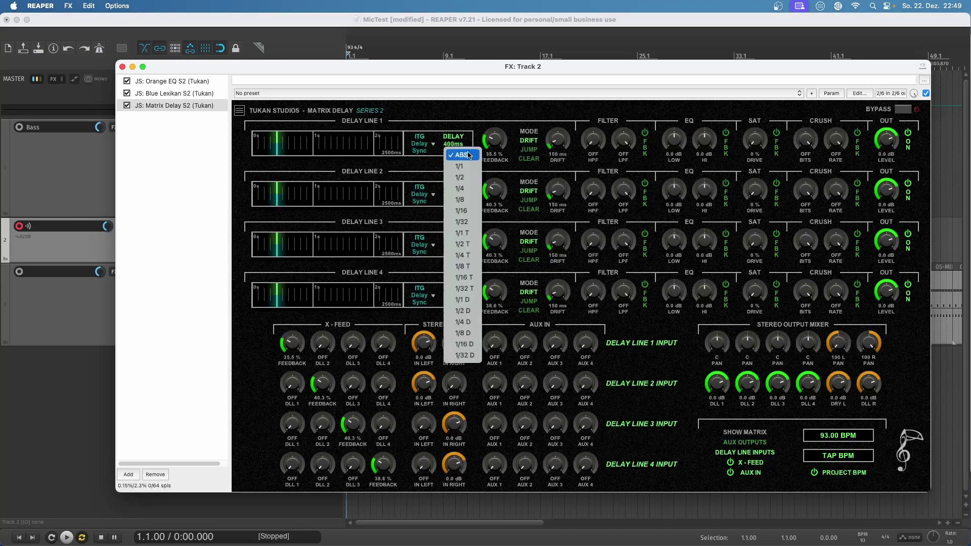
left_click(474, 177)
left_click(468, 203)
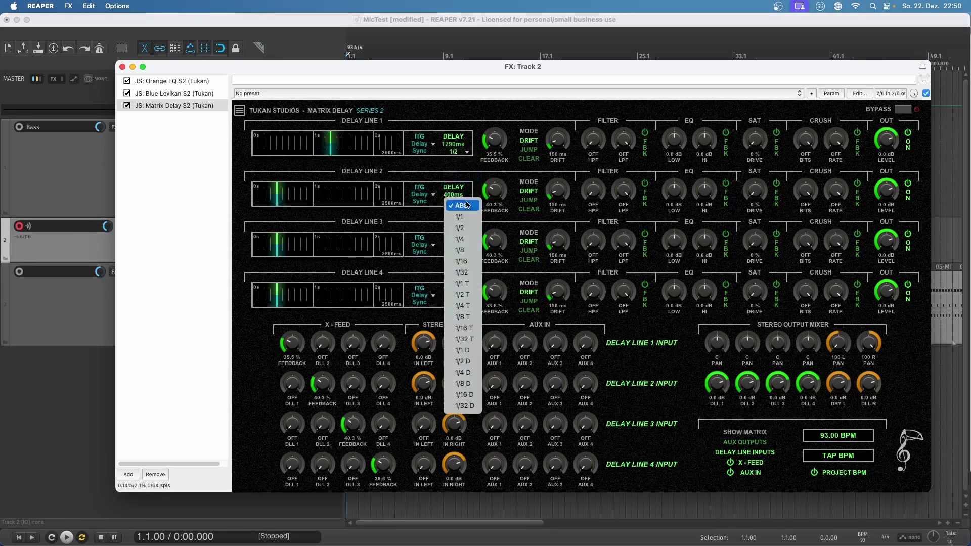
left_click(474, 229)
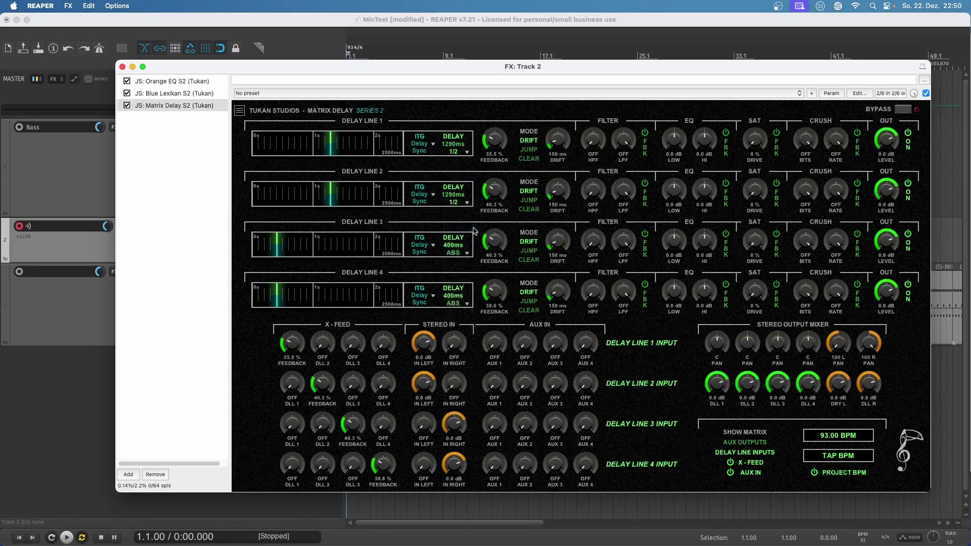
left_click(467, 254)
left_click(461, 278)
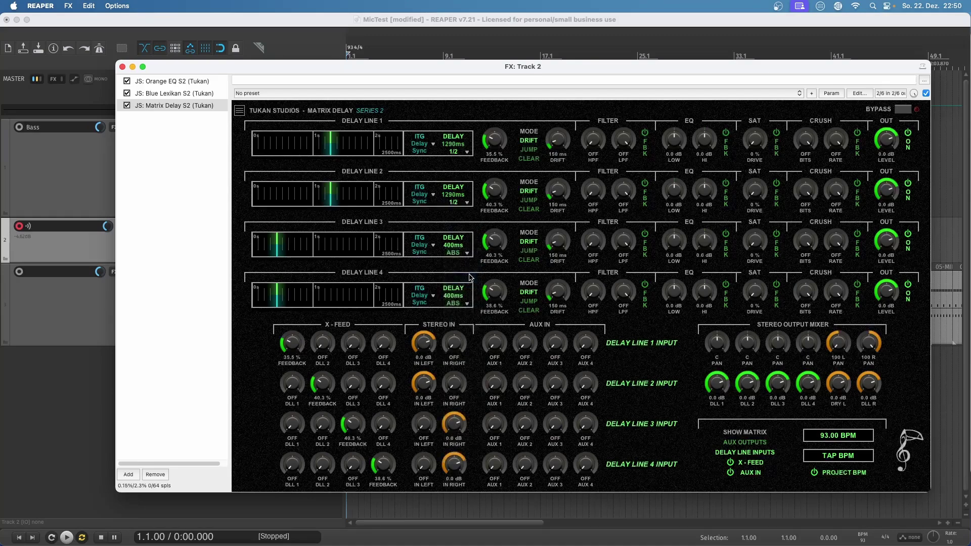
left_click(466, 306)
left_click(472, 331)
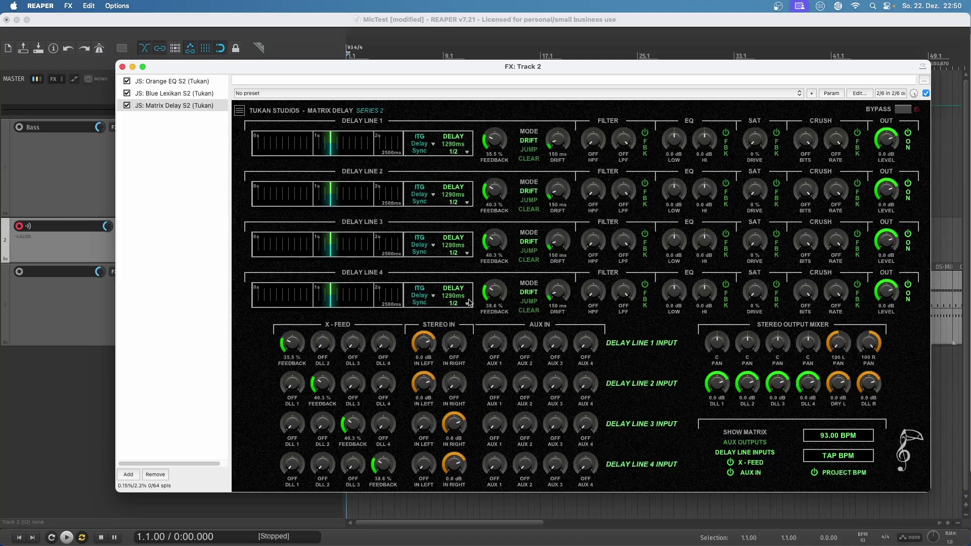
Set the ITG of delay lines 2 and 4 to free and give each a 1/4 note value.
left_click(433, 195)
left_click(433, 201)
left_click(433, 201)
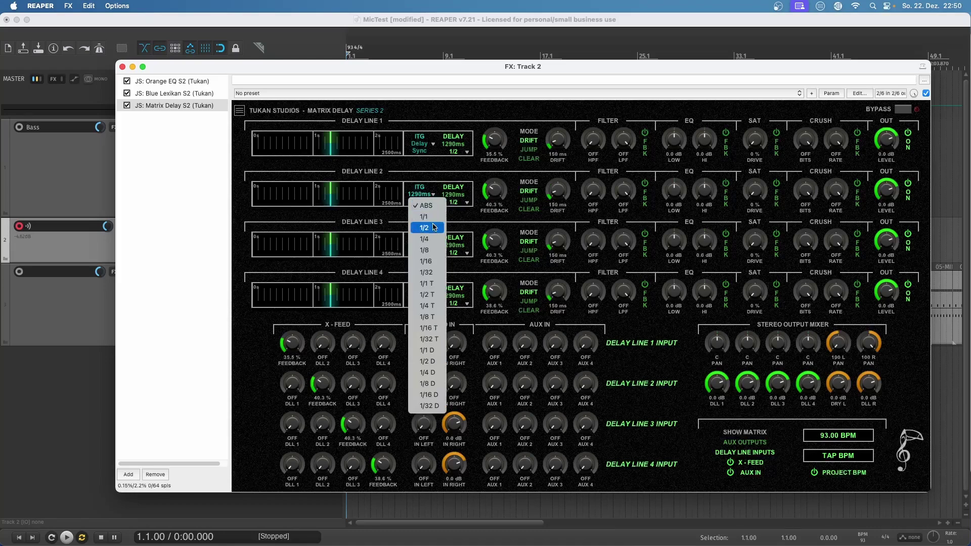
left_click(426, 239)
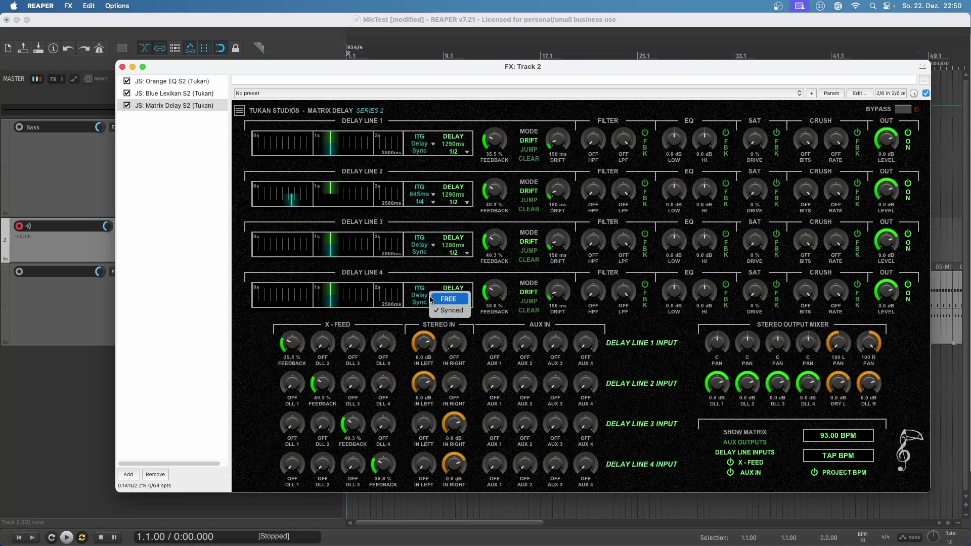
left_click(430, 299)
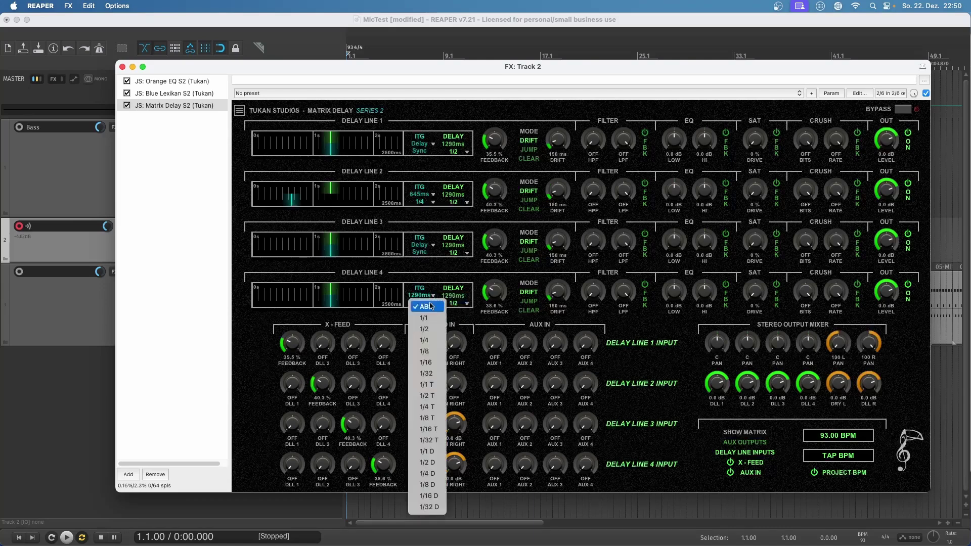
left_click(426, 340)
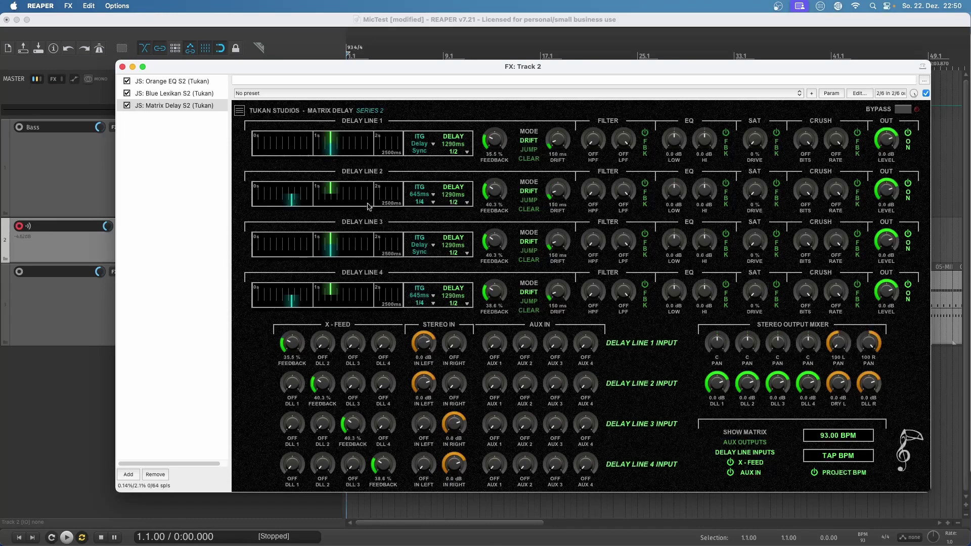
Switch the delay line displays' measure from seconds to beats and change their type to show the successive repeats.
right_click(365, 150)
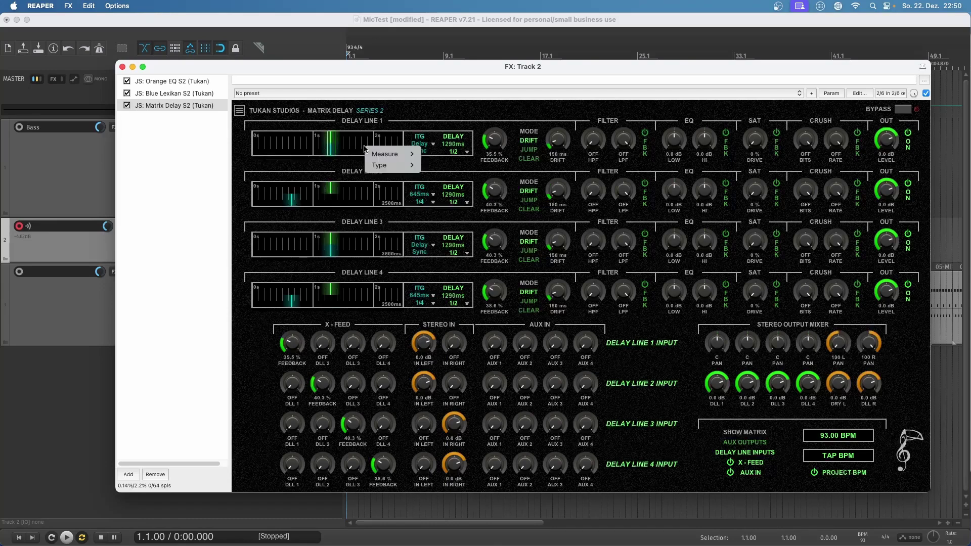
mouse_move(376, 154)
left_click(432, 166)
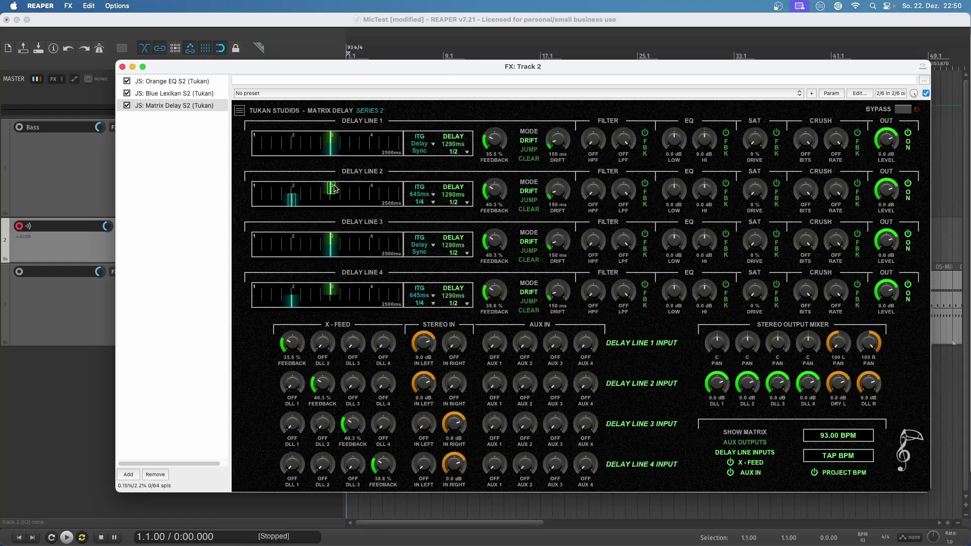
right_click(369, 150)
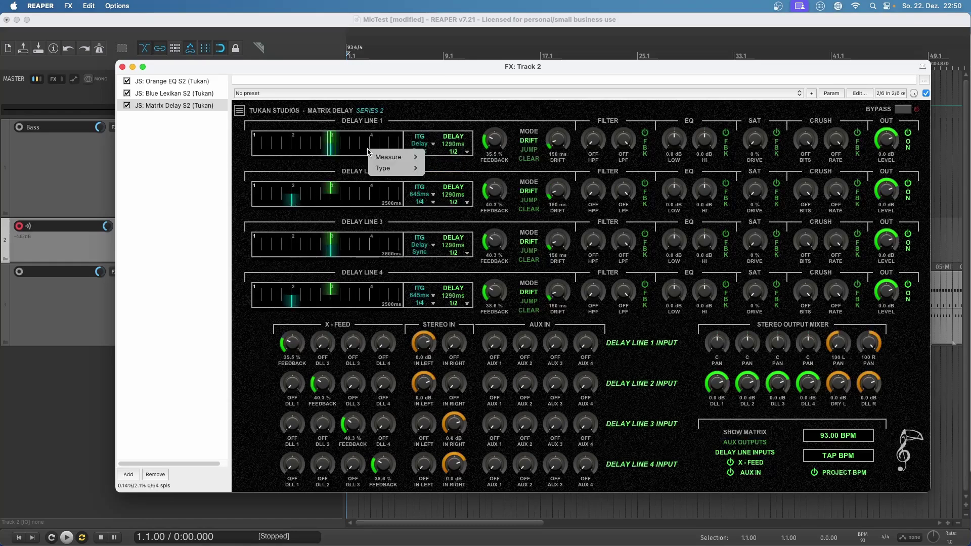
mouse_move(385, 168)
left_click(454, 180)
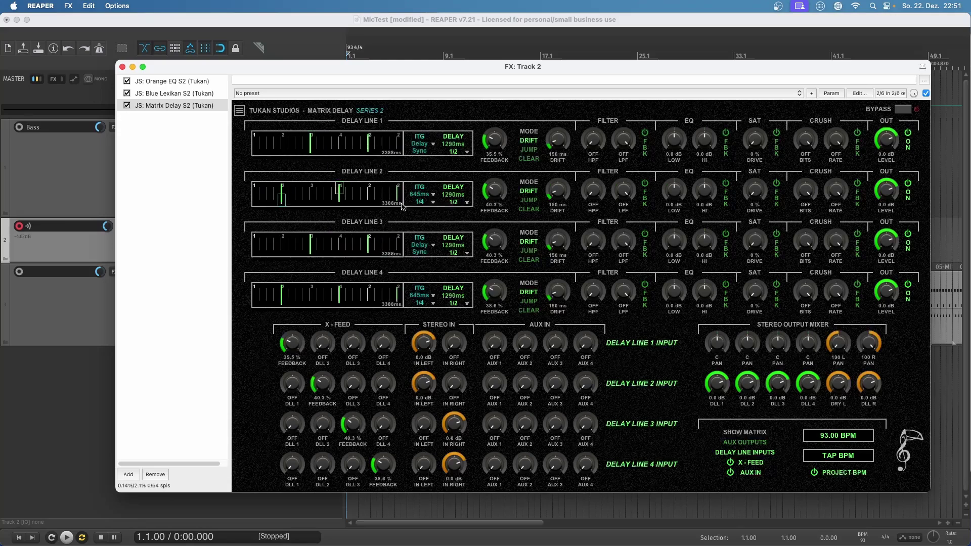
Pan delay lines 1 to 4 in the stereo output mixer to 59 L, 62 R, 65 L and 59 R, and close the FX window.
left_click_drag(722, 353, 717, 405)
left_click_drag(751, 357, 779, 397)
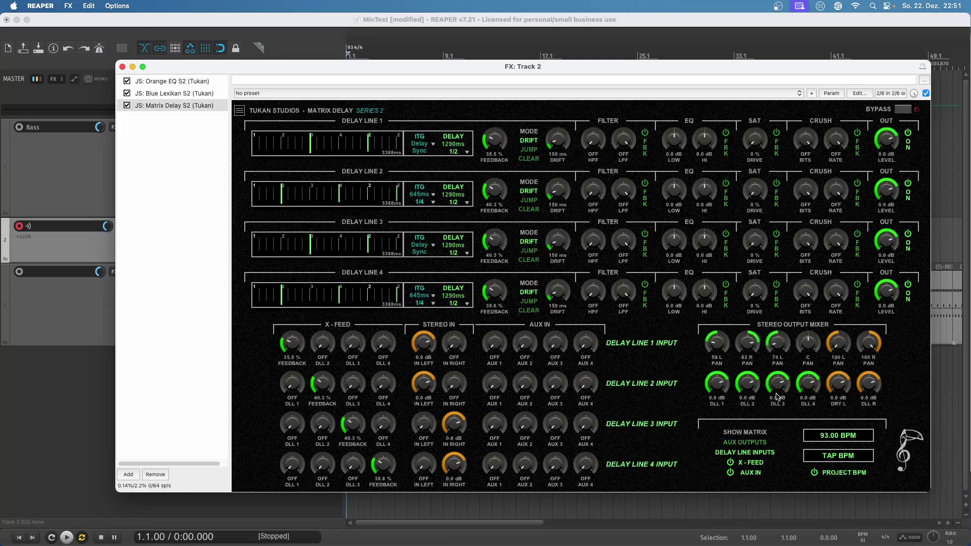
left_click_drag(798, 354, 820, 323)
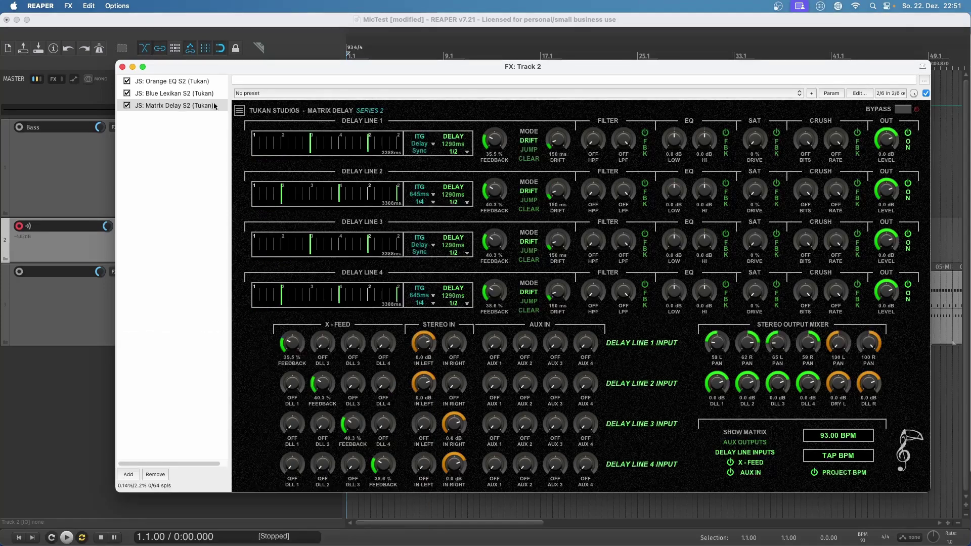
left_click(122, 66)
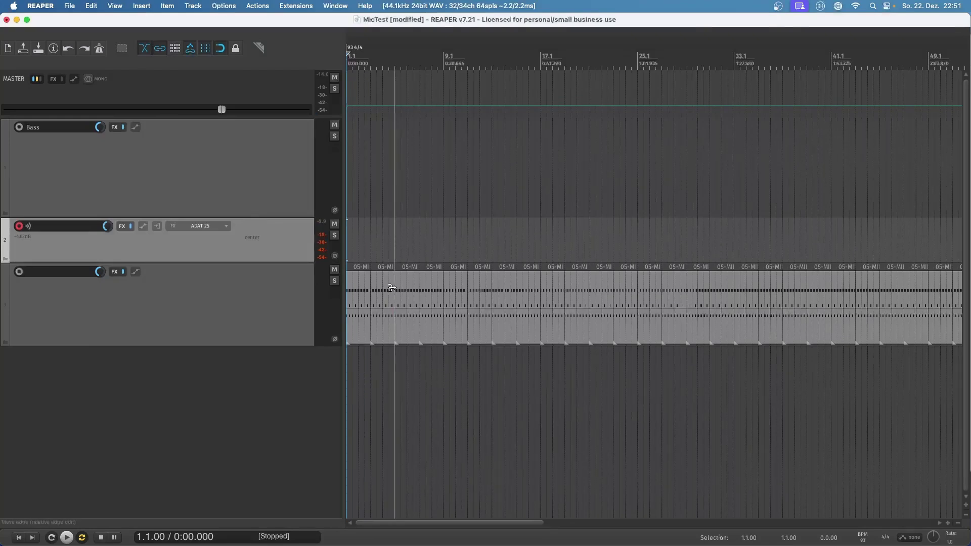
Briefly audition the backing track and record a take on track 2 from the start of the project to about bar 21.
key("space")
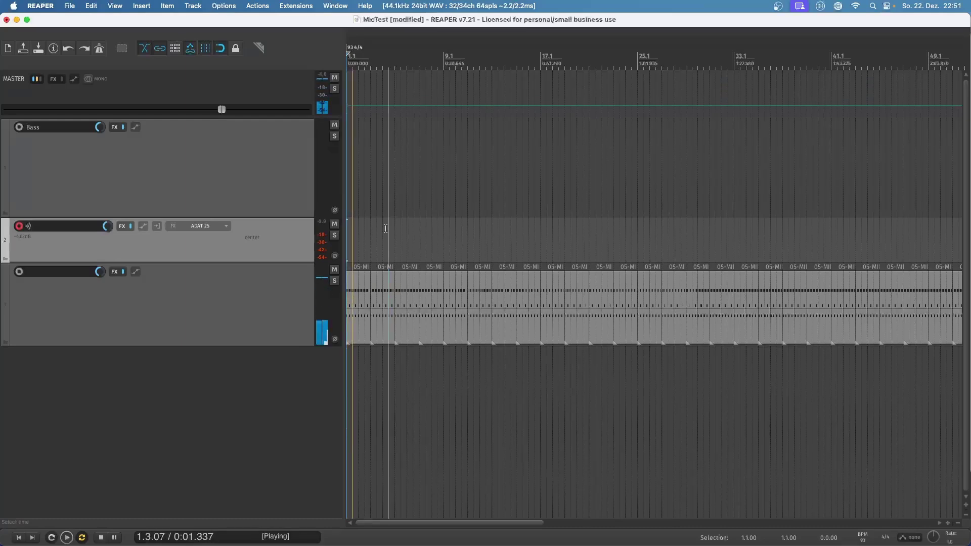
key("space")
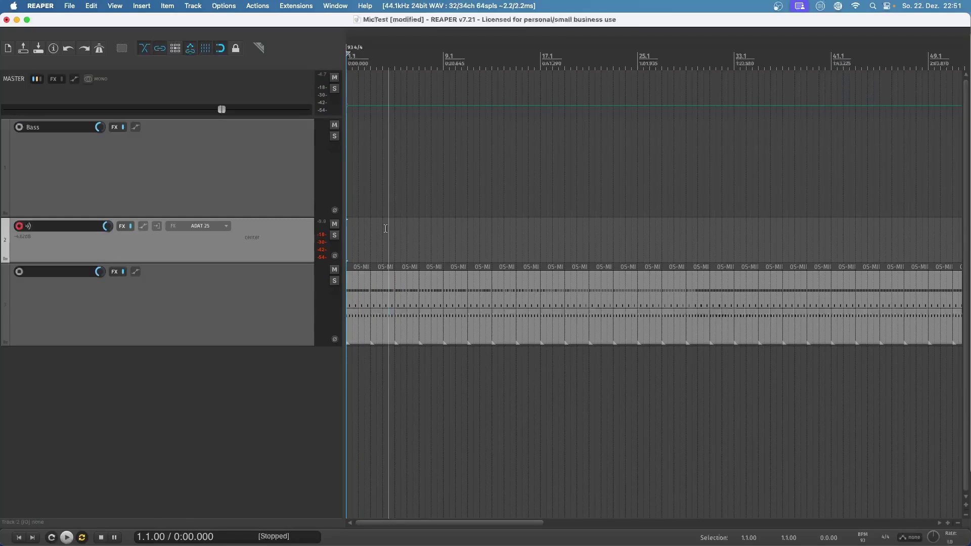
key("super+r")
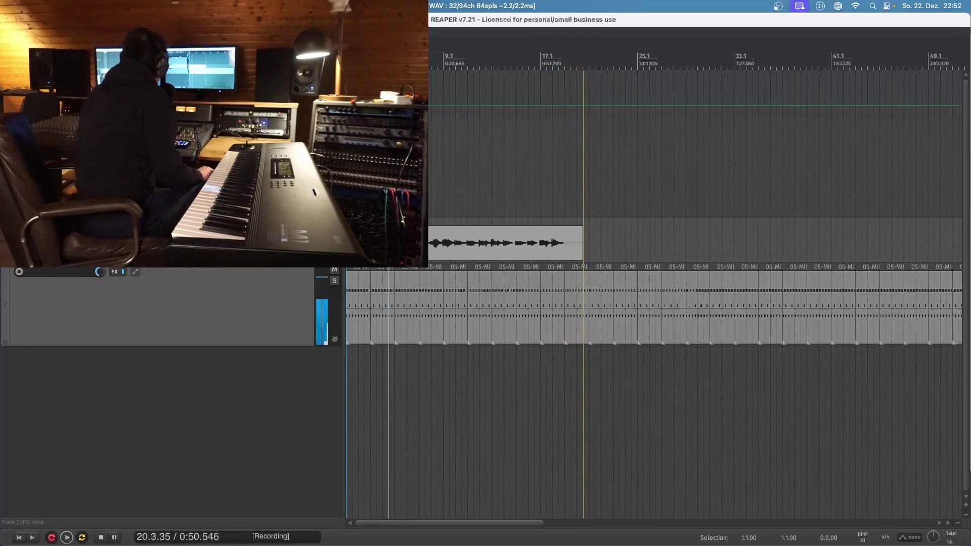
key("space")
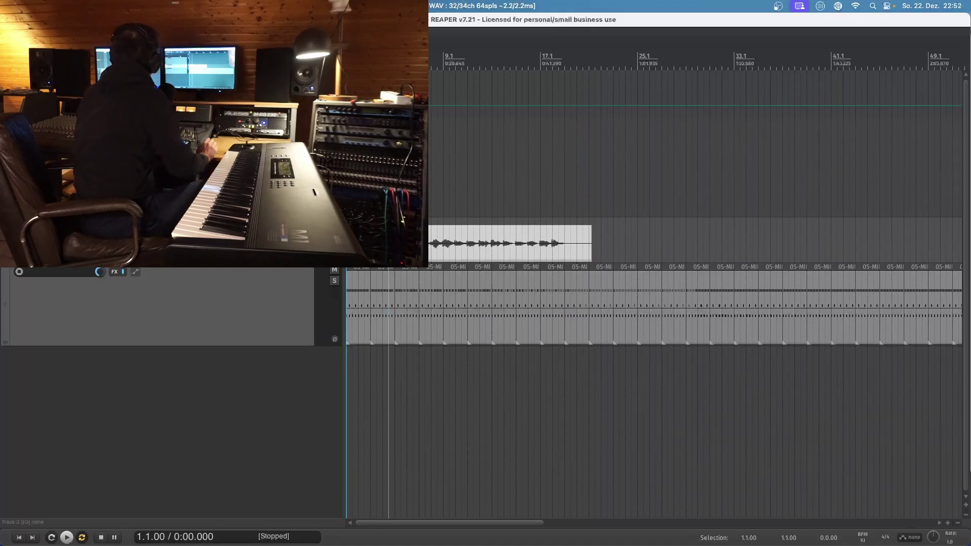
Place the edit cursor at bar 3 and disarm recording on track 2.
left_click(371, 62)
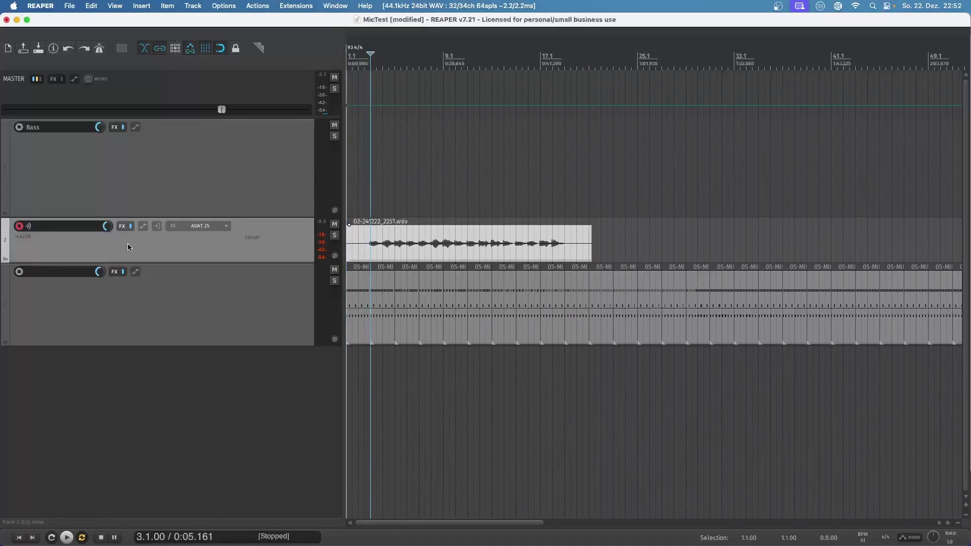
left_click(19, 227)
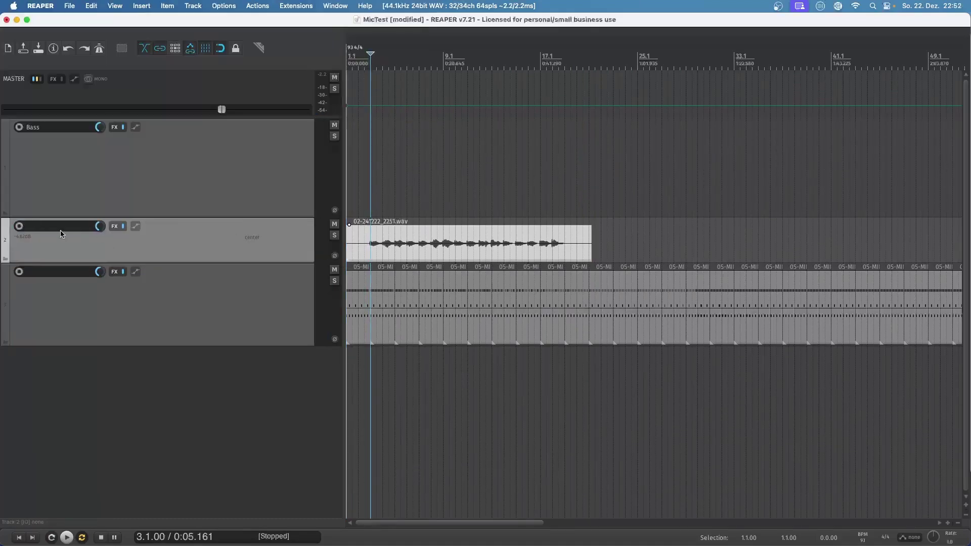
In track 2's Matrix Delay, raise both dry levels to 4.8 dB, lower all four feedbacks to about 29–34 %, and play the take.
left_click(115, 227)
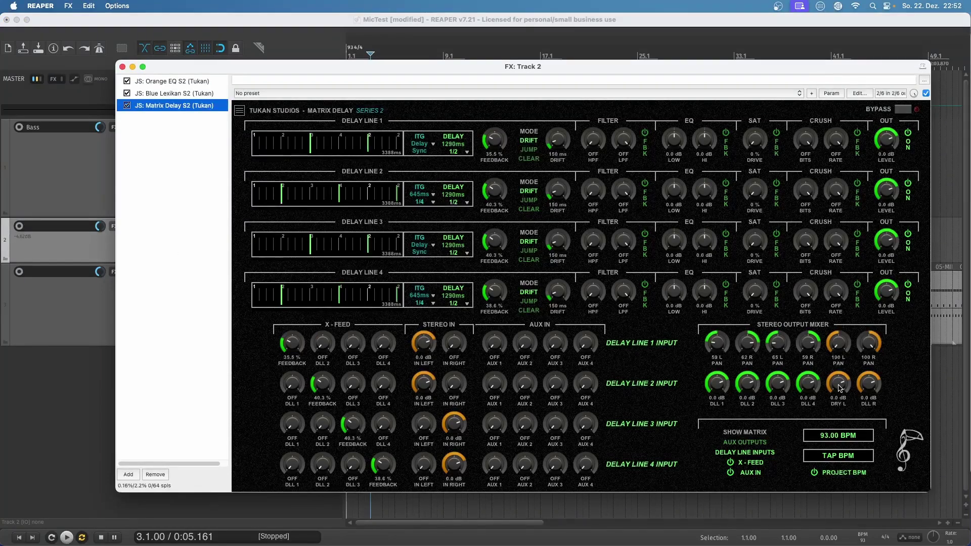
left_click_drag(840, 389, 843, 381)
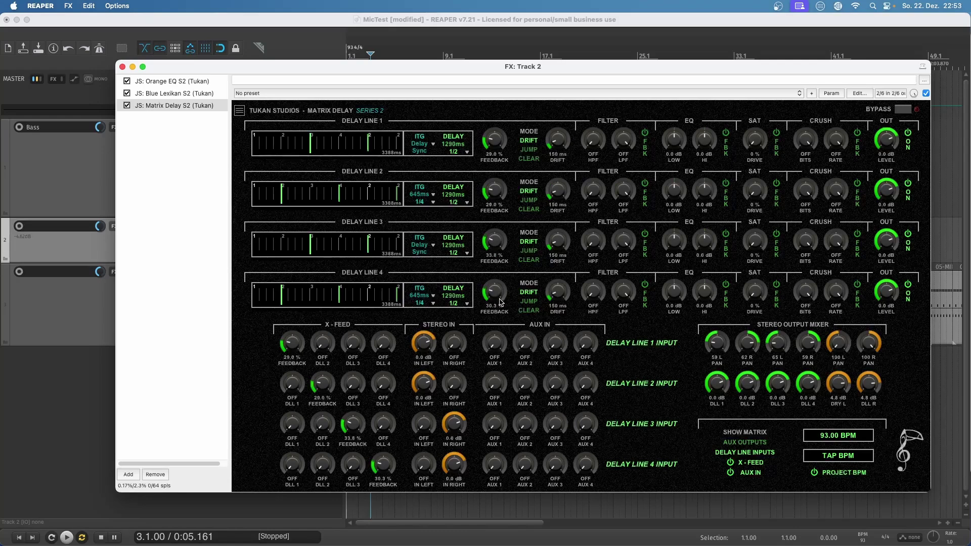
key("space")
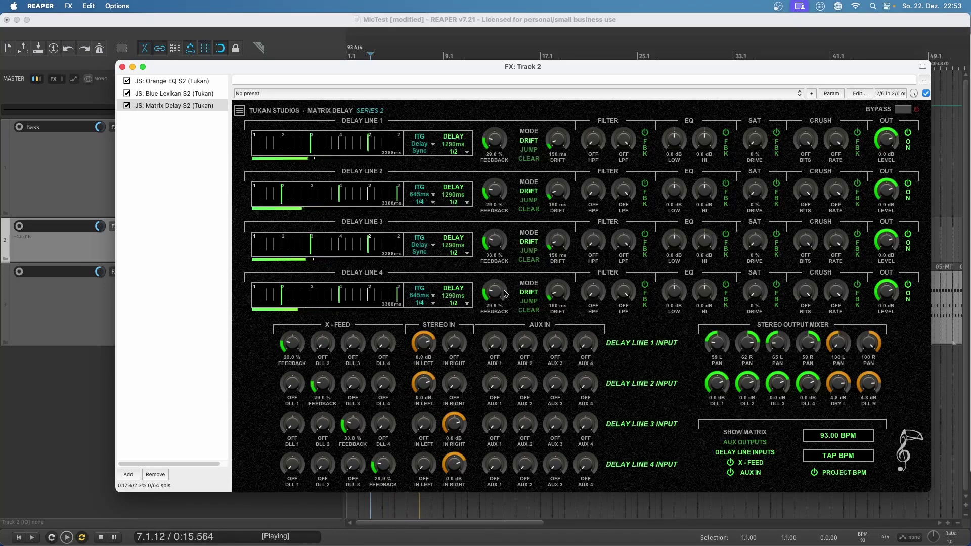
Close the FX window and compare track 2's playback from bar 3 with its FX chain bypassed and enabled.
key("space")
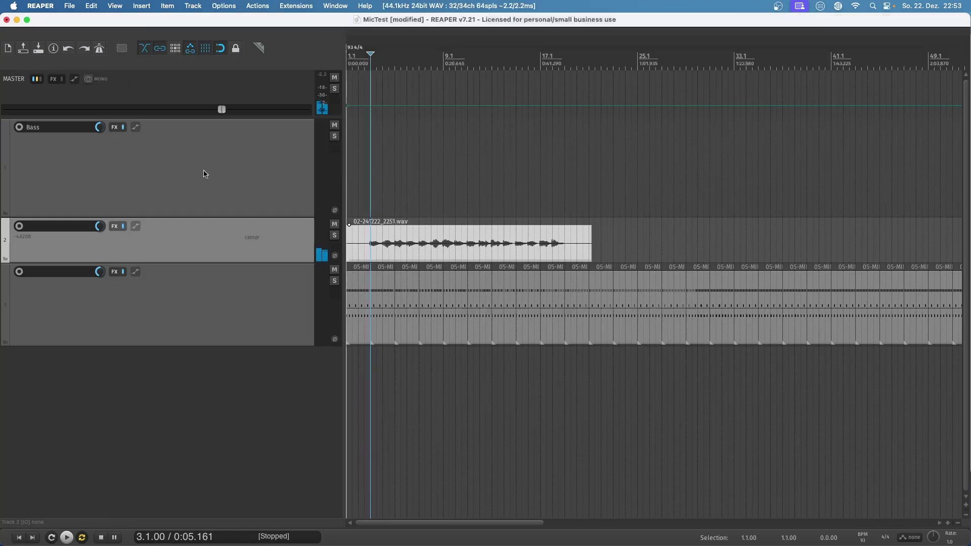
key("Escape")
left_click(123, 226)
key("space")
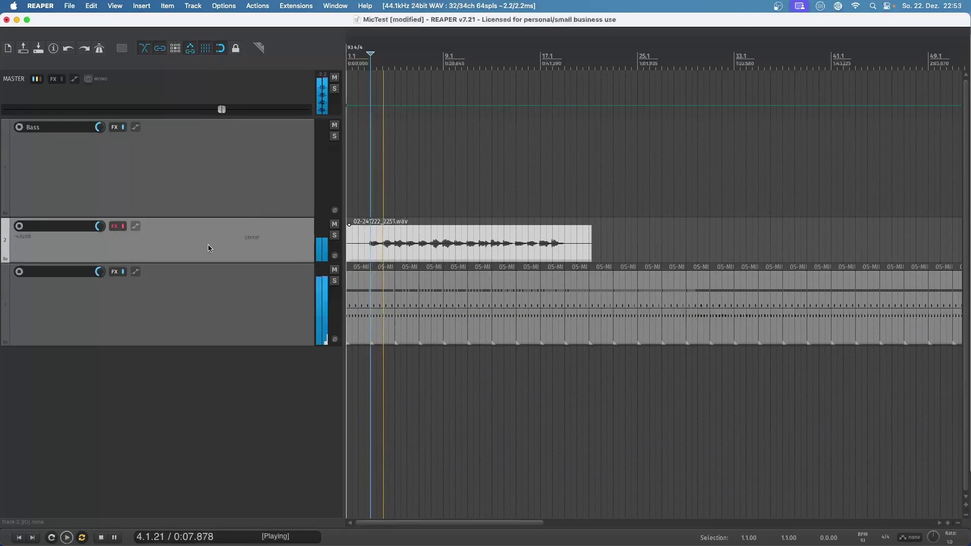
key("space")
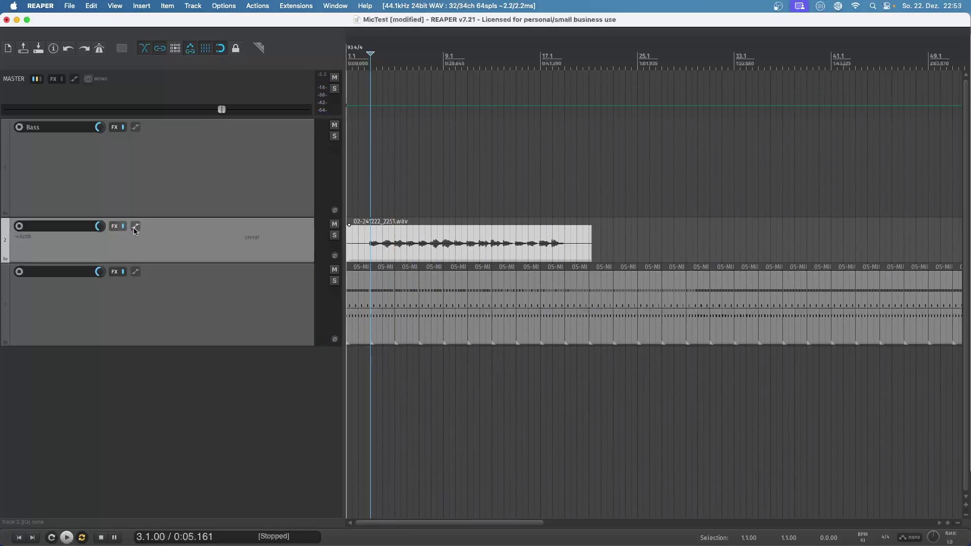
key("space")
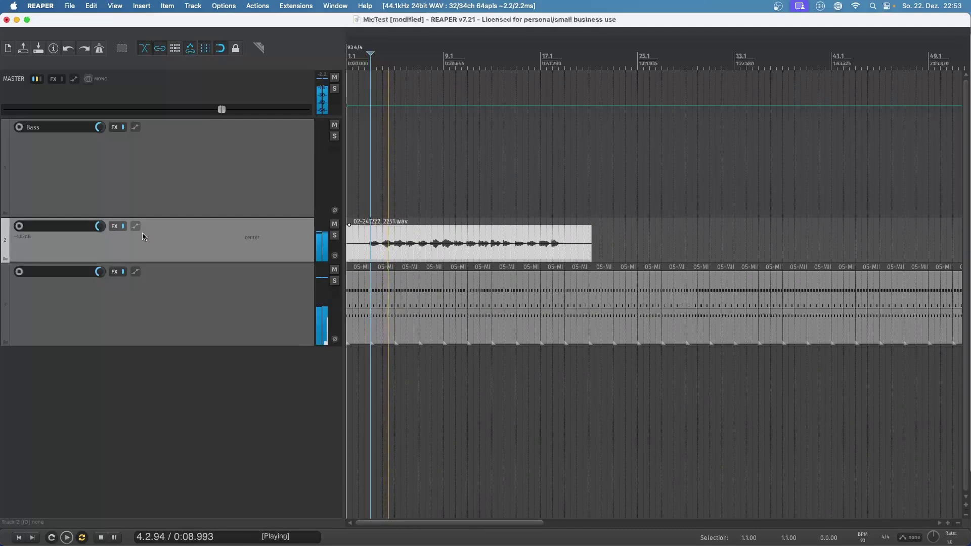
key("space")
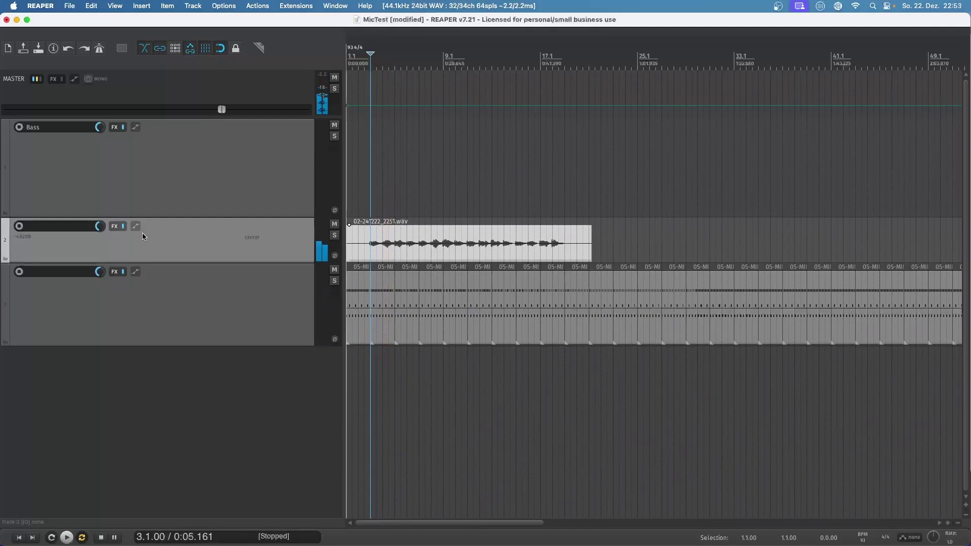
Select the Bass track for recording and open its Matrix Delay to examine the delay line routing.
left_click(244, 182)
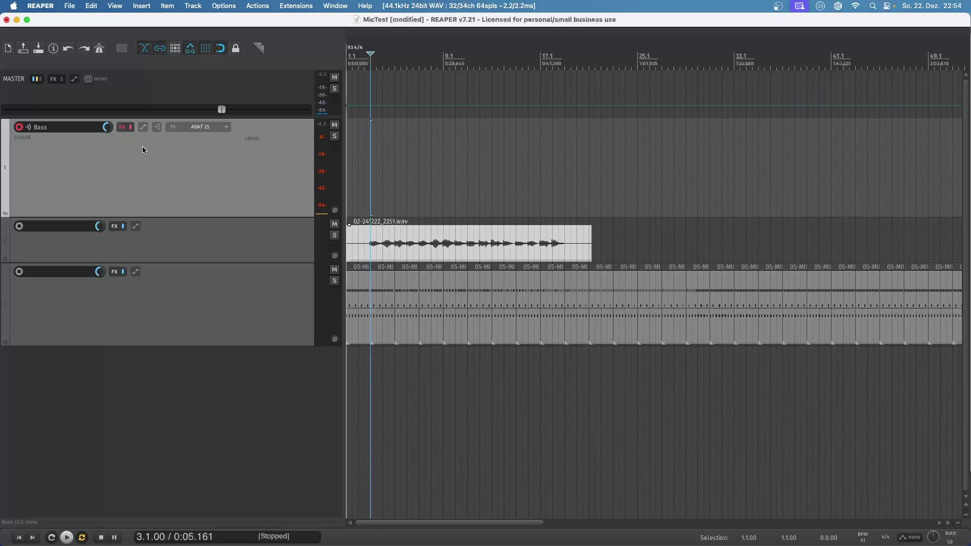
left_click(123, 129)
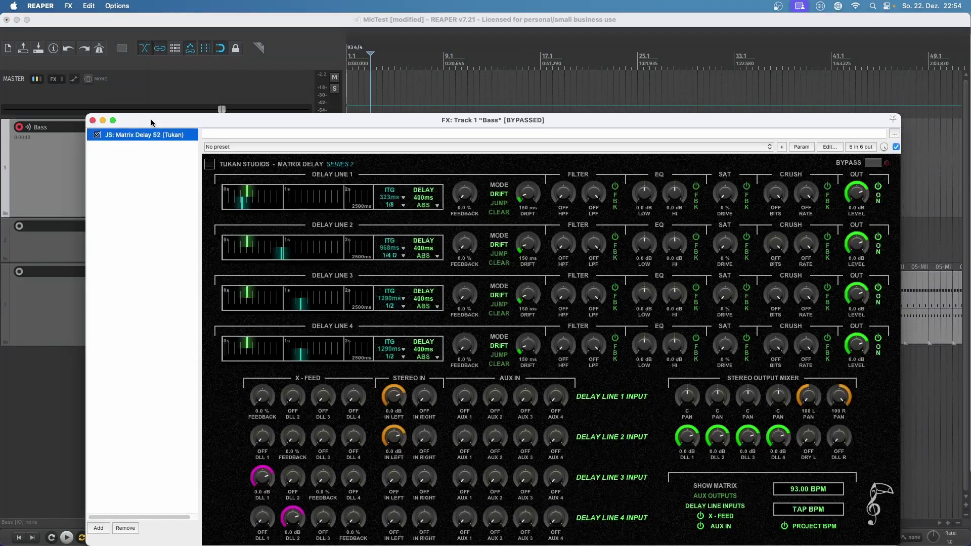
left_click_drag(152, 123, 172, 65)
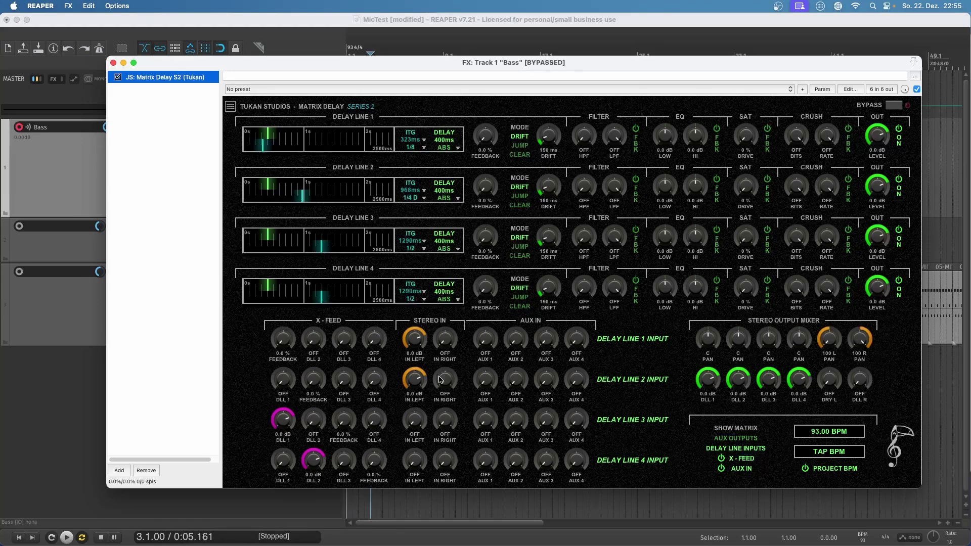
left_click(492, 143)
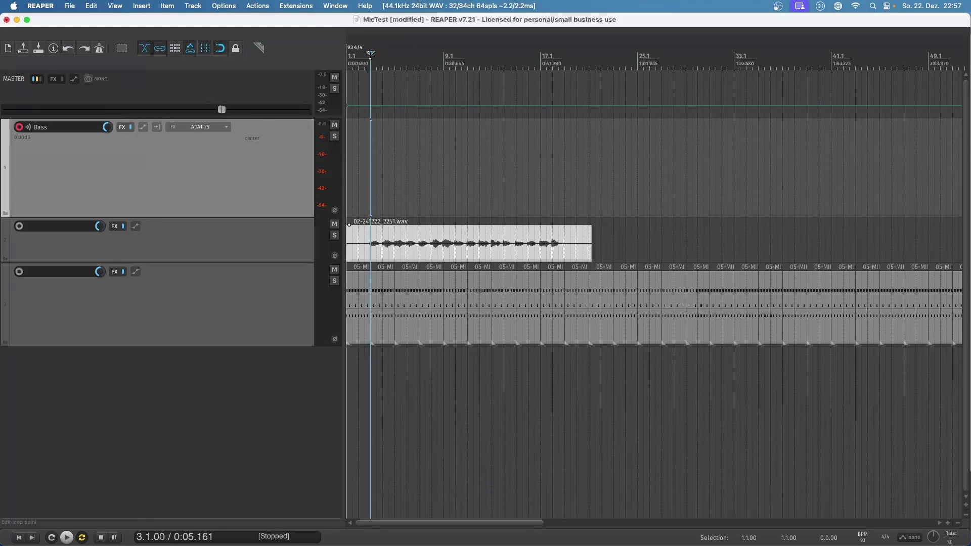
Bypass the Bass track's FX and record a bass take from bar 2 to about bar 7.
key("Home")
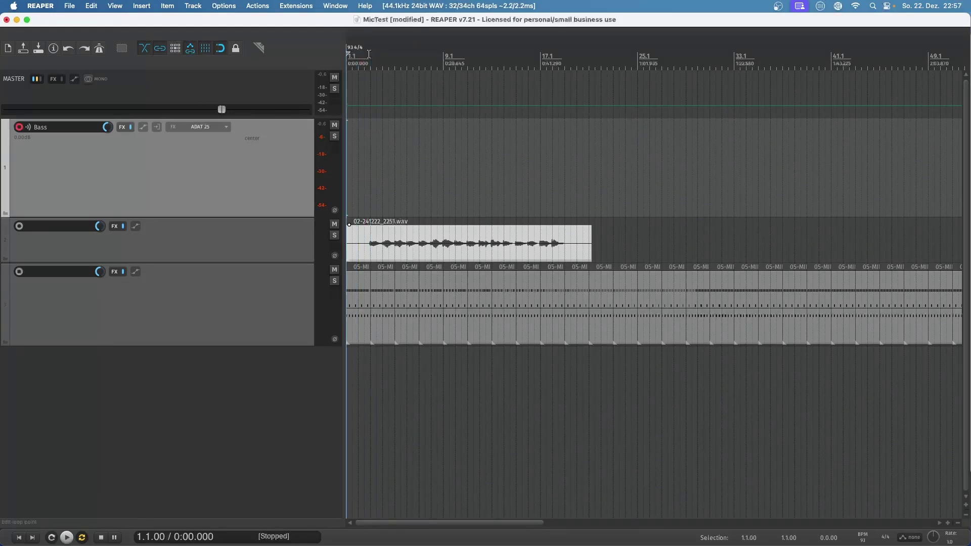
left_click(265, 179)
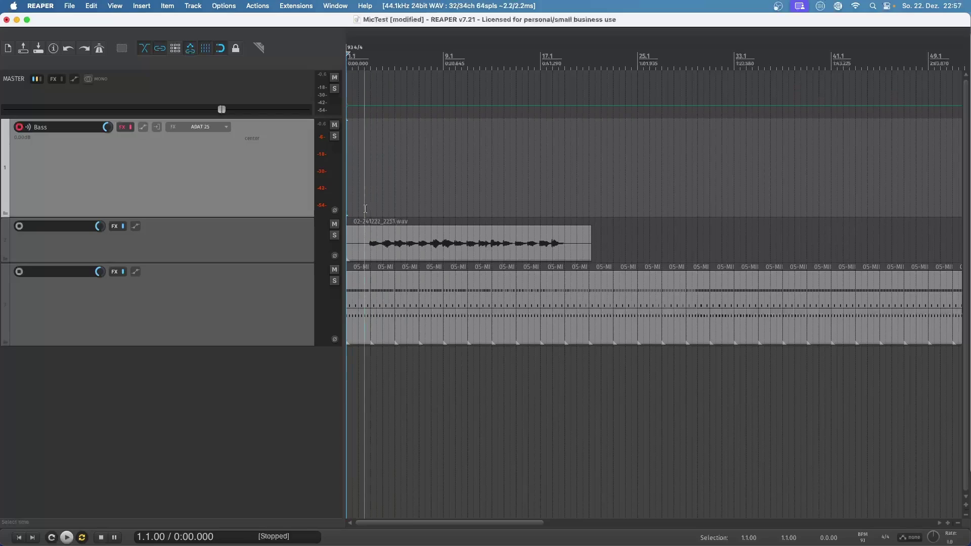
key("super+r")
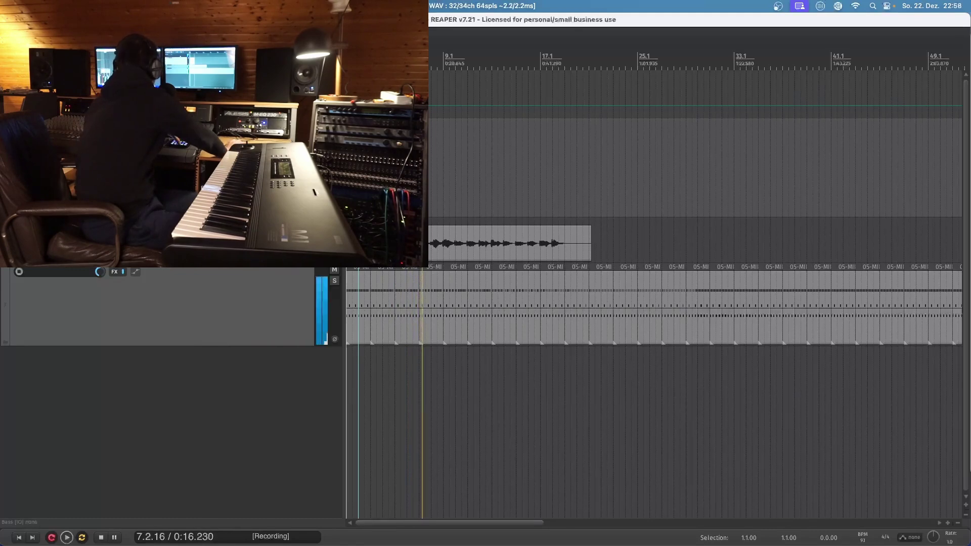
key("space")
Trim the bass take to bars 3 to 7, re-enable the Bass track's FX and play it from bar 3.
left_click_drag(363, 206, 413, 207)
left_click(130, 130)
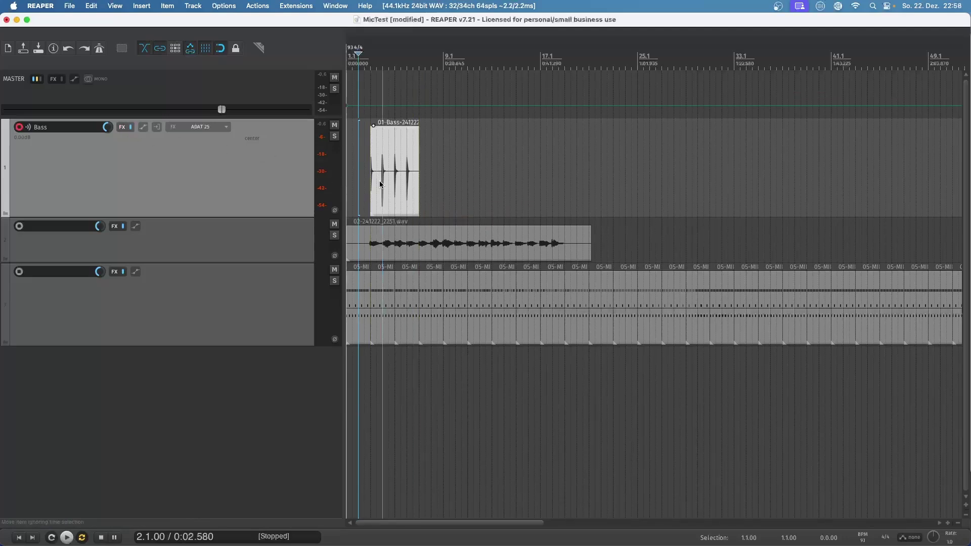
left_click(371, 114)
key("space")
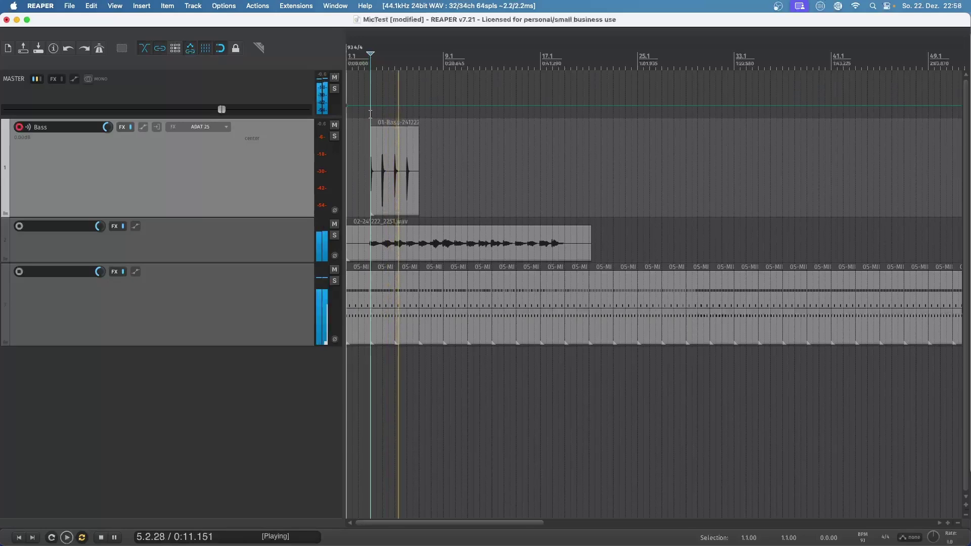
key("space")
Duplicate the four-bar bass item three times so the pattern runs from bar 3 to bar 19.
left_click(396, 192)
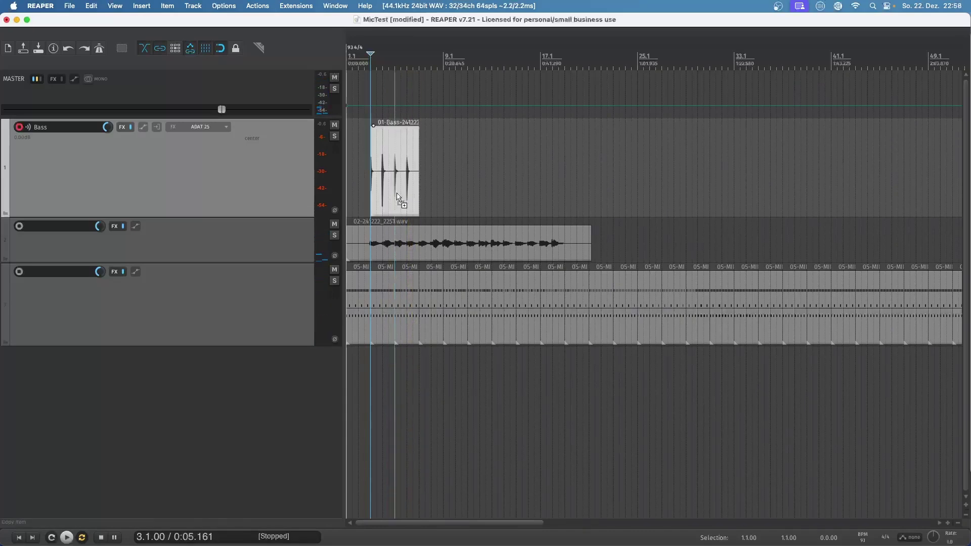
key("super+d")
key("super+d")
key("super+d")
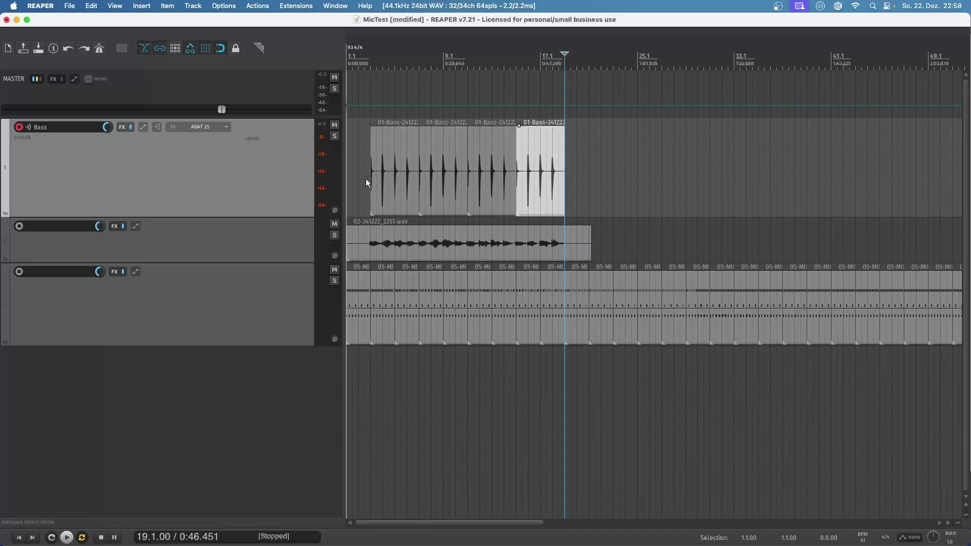
Delete the first bass item at bar 3 and the drum items before bar 7.
left_click(389, 200)
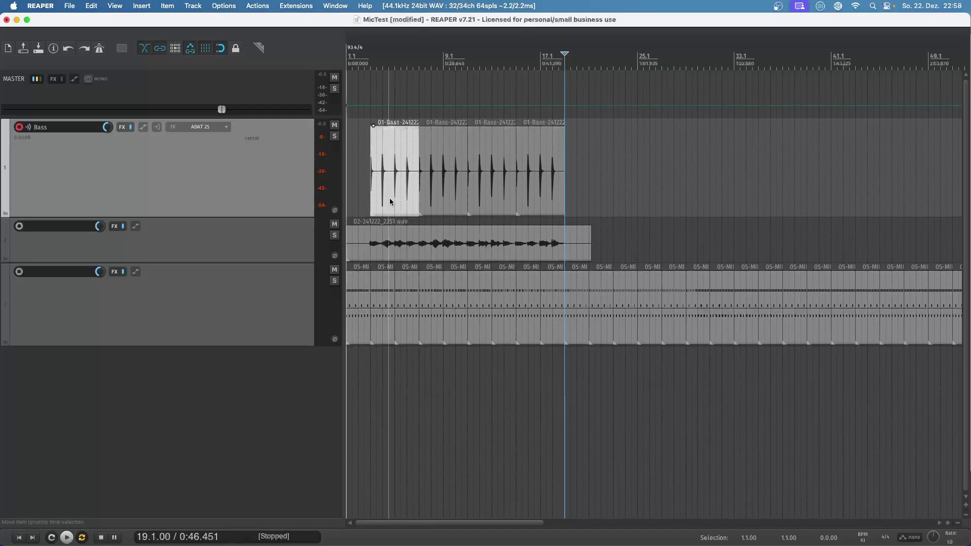
key("Delete")
left_click_drag(413, 367, 349, 323)
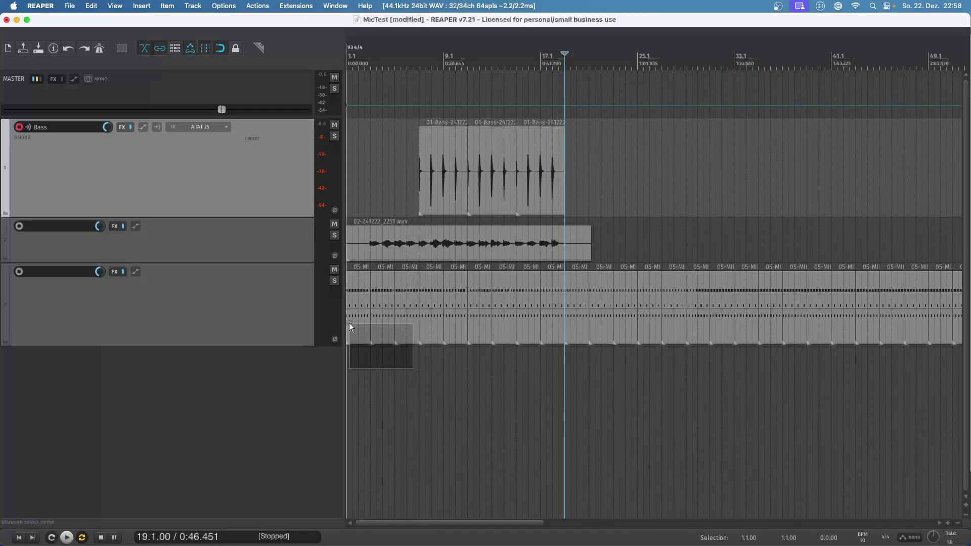
key("Delete")
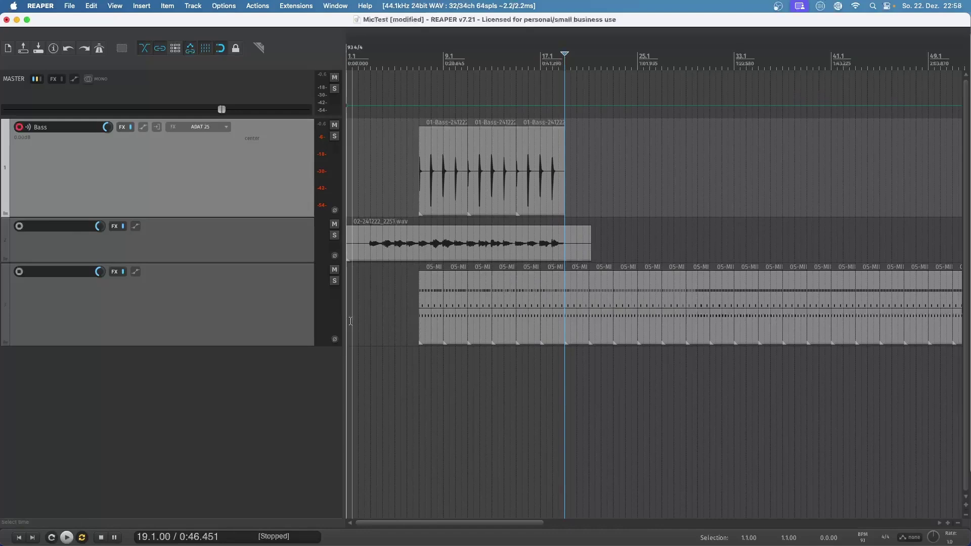
Insert a new track below track 2, set its mono ADAT input and arm it for recording.
left_click(202, 247)
key("super+t")
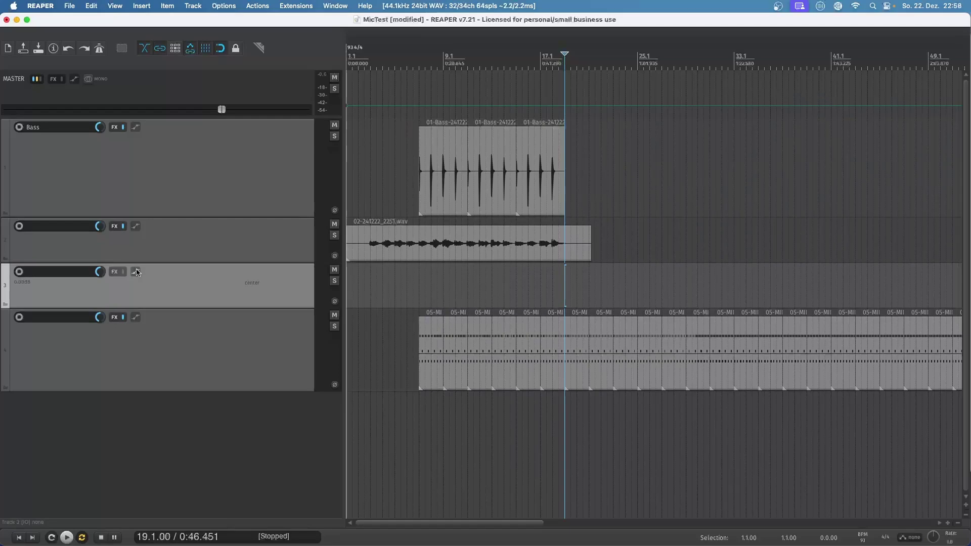
right_click(20, 272)
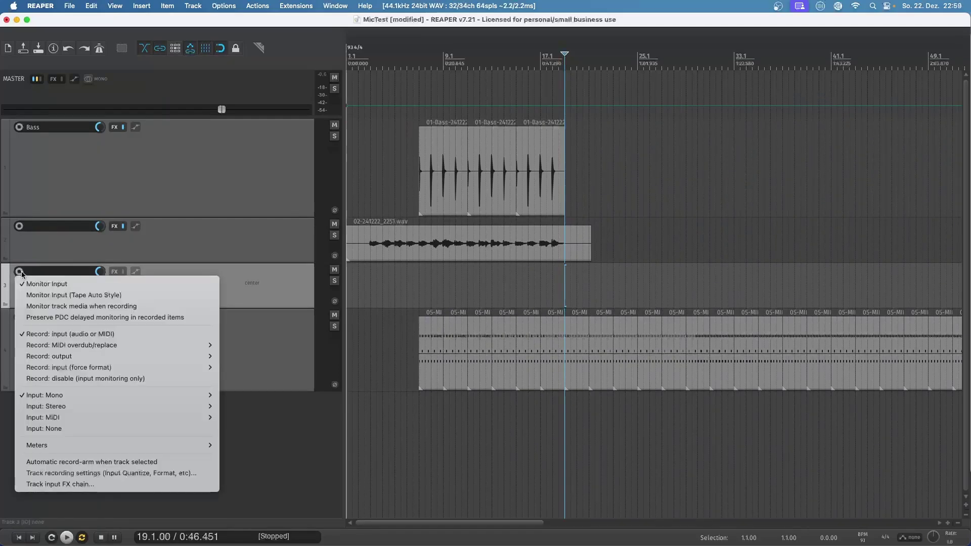
mouse_move(162, 394)
left_click(241, 457)
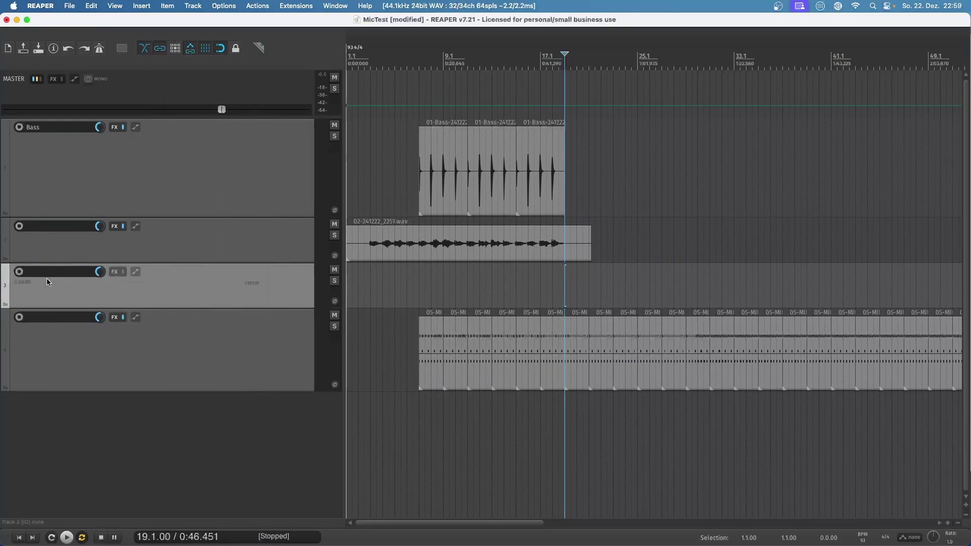
left_click(20, 272)
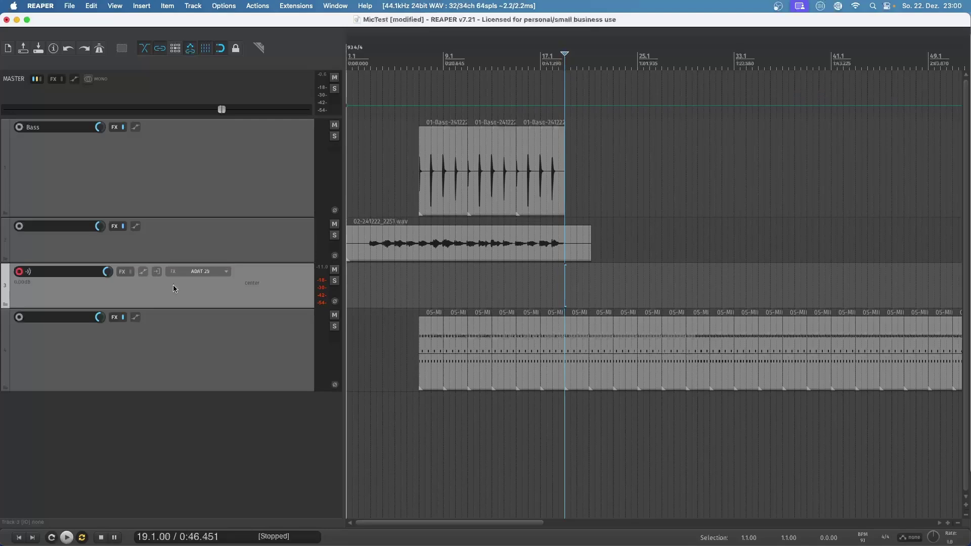
Add Matrix Delay S2 (Tukan) to track 3 and switch off delay lines 3 and 4.
left_click(122, 272)
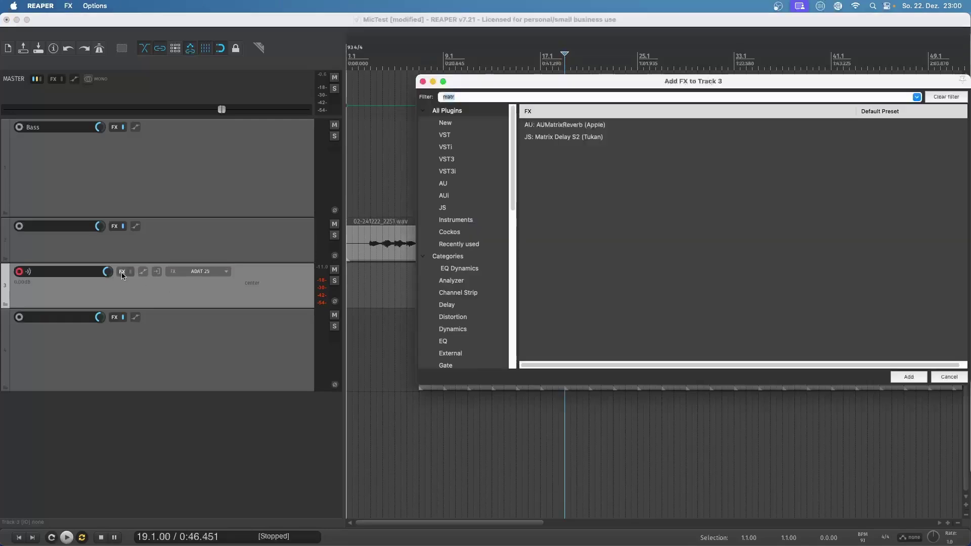
key("Down")
key("Down")
key("Return")
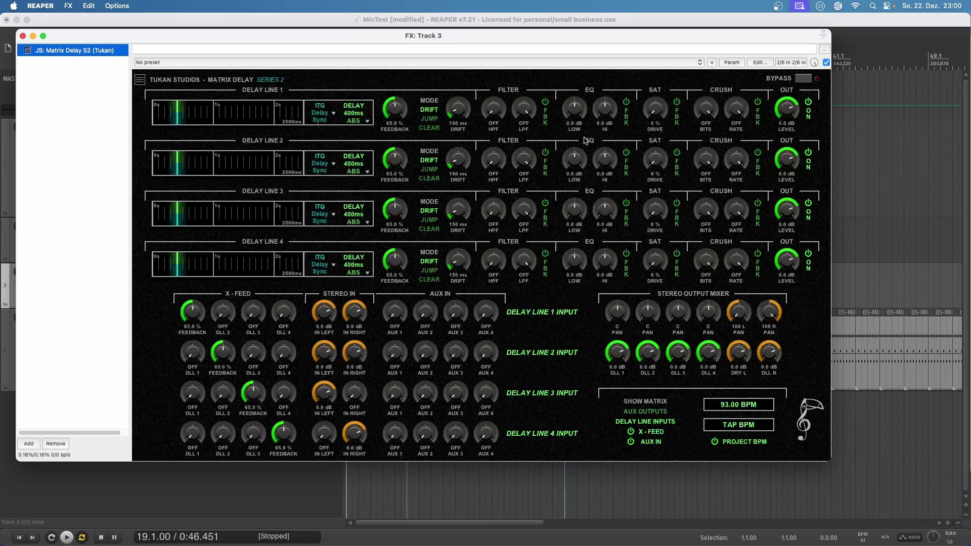
left_click(807, 204)
left_click(808, 254)
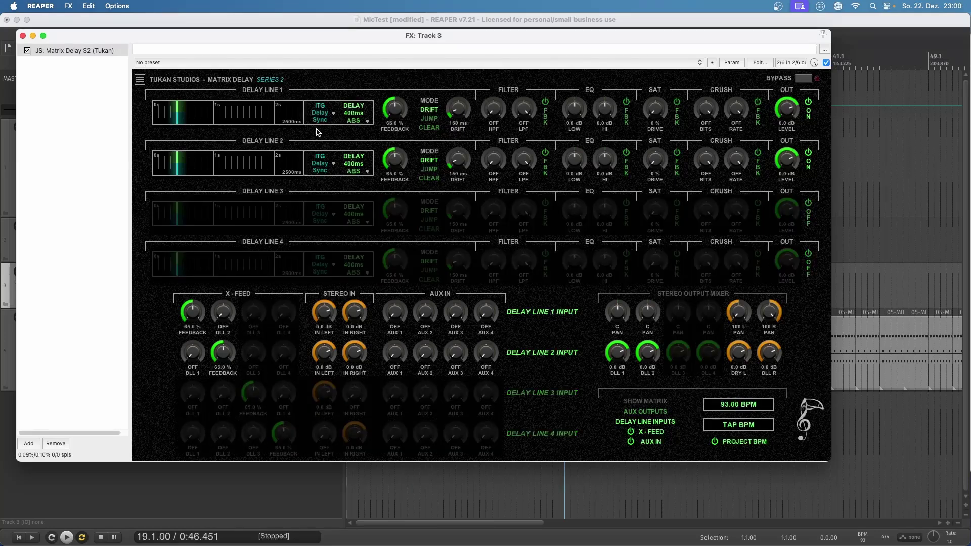
Set delay line 1 to 1/4 with 46.8 % feedback, an 8.3 kHz low-pass, -3.4 dB high EQ and 8-bit, 12.2 kHz crush.
left_click(353, 122)
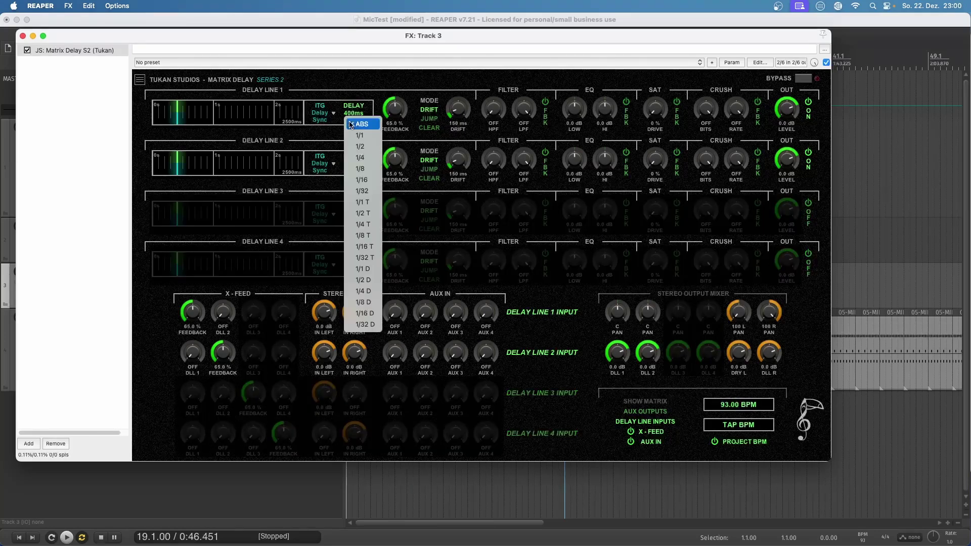
left_click(363, 158)
left_click_drag(394, 109, 395, 133)
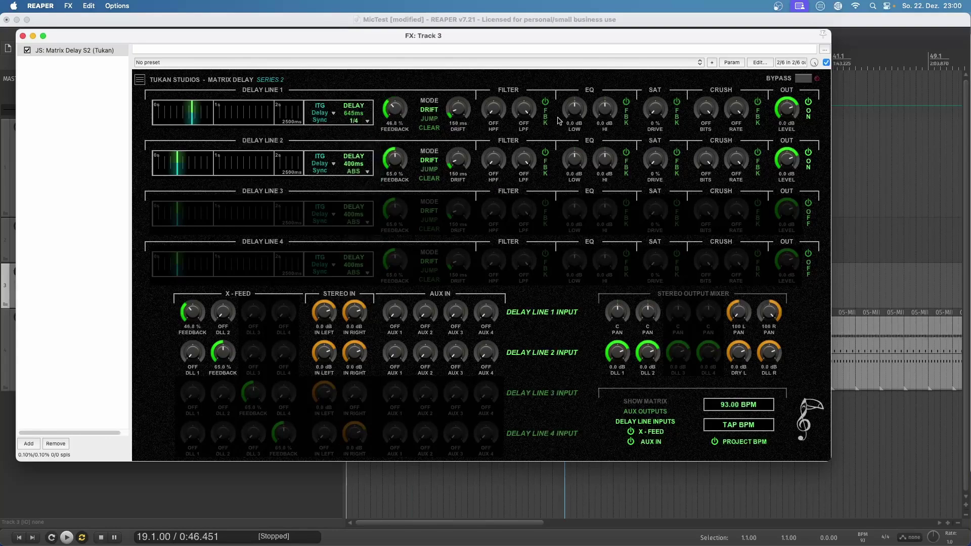
left_click_drag(527, 114, 526, 161)
left_click_drag(610, 114, 611, 125)
left_click_drag(707, 114, 711, 198)
left_click_drag(737, 116, 727, 191)
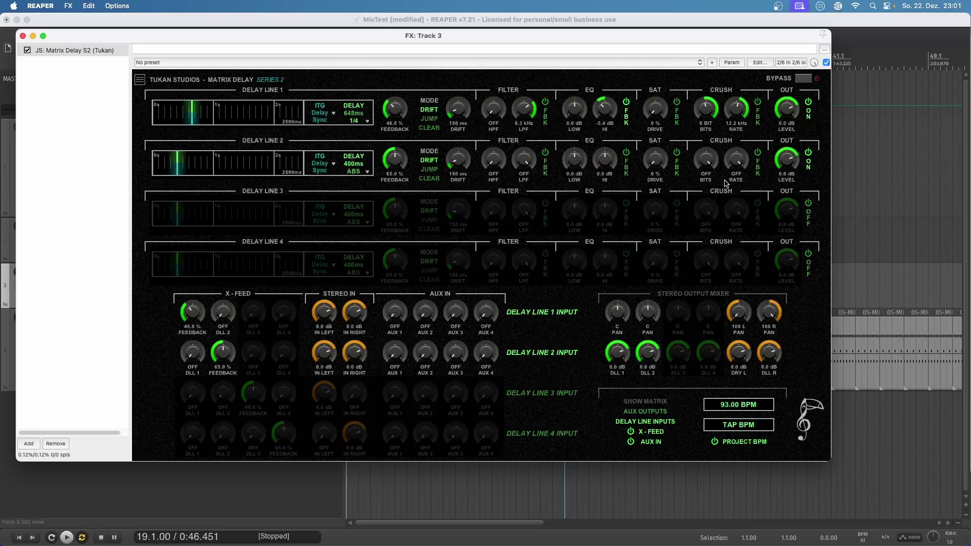
Set delay line 2's delay time to 1/16 and its ITG time to 1/2.
left_click(366, 172)
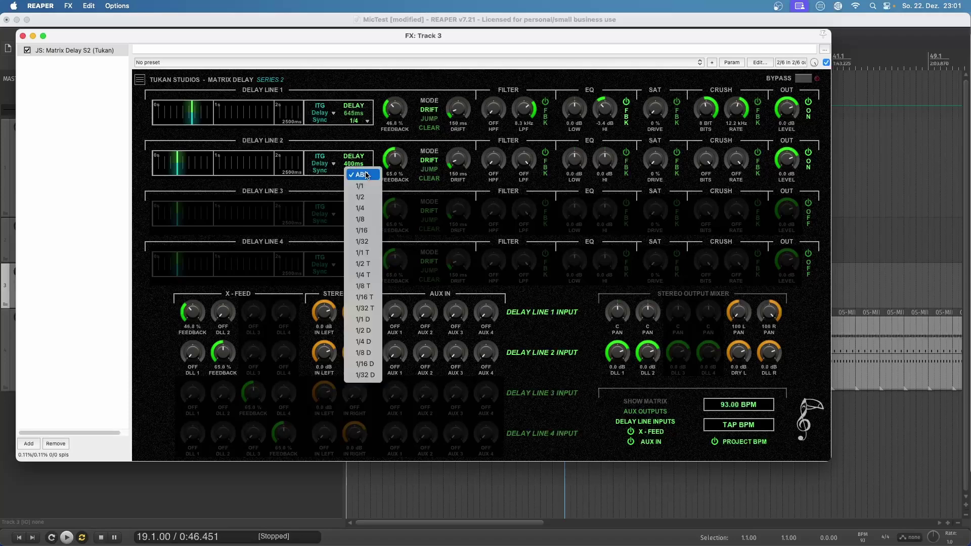
left_click(373, 233)
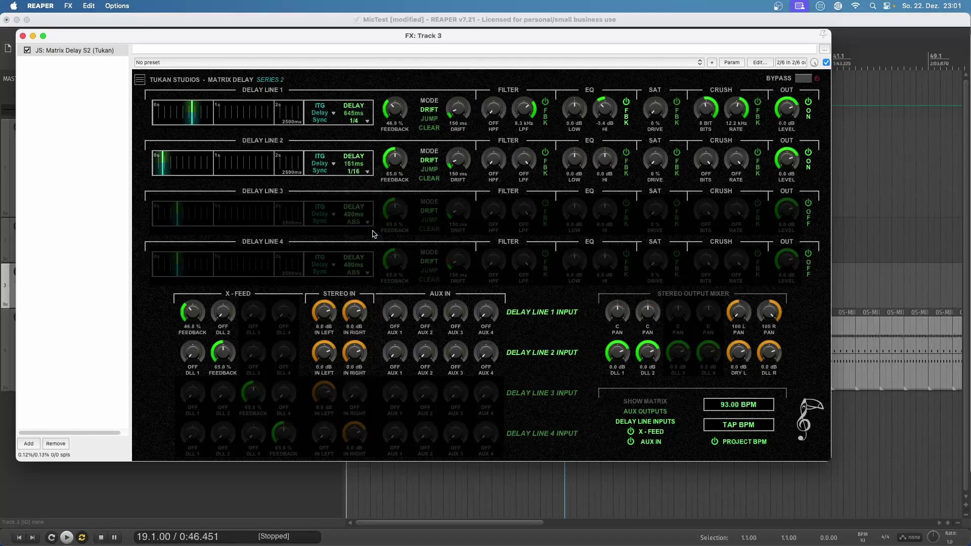
left_click(331, 171)
left_click(331, 175)
left_click(328, 172)
left_click(332, 197)
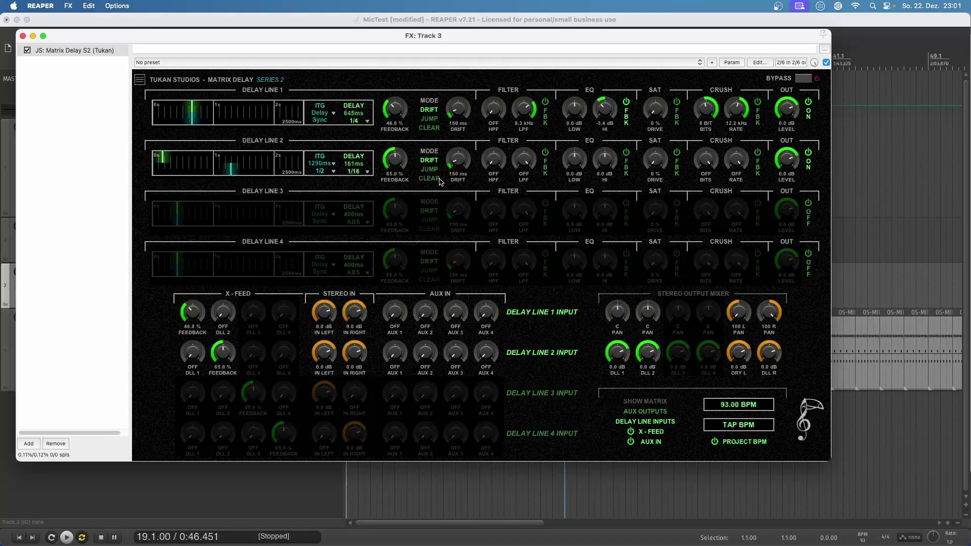
Set delay line 2 to 44.6 % feedback with high-pass and low-pass filters and -2.4 dB high EQ, and reset delay line 1's crush rate.
left_click_drag(403, 166, 404, 188)
left_click_drag(524, 161, 521, 210)
left_click_drag(494, 171, 498, 151)
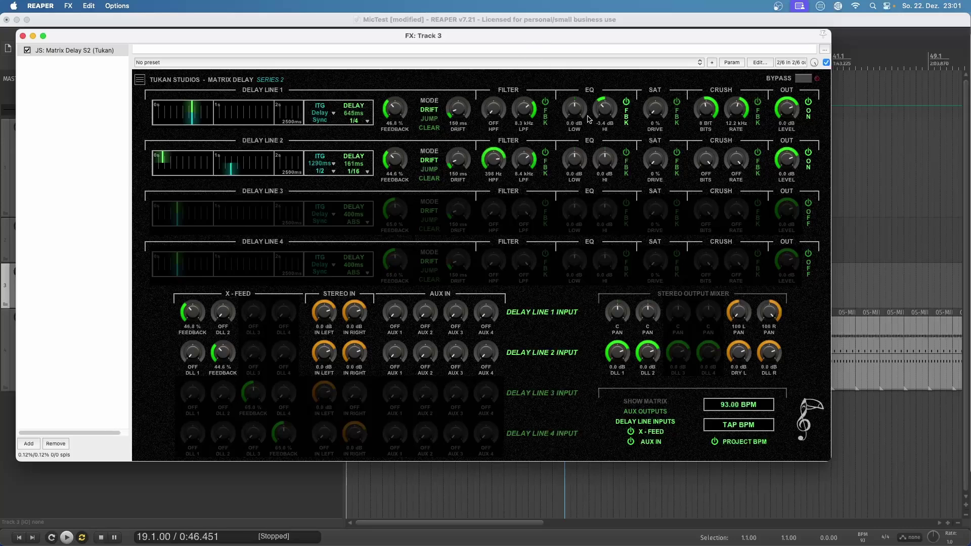
left_click_drag(605, 160, 654, 182)
double_click(736, 115)
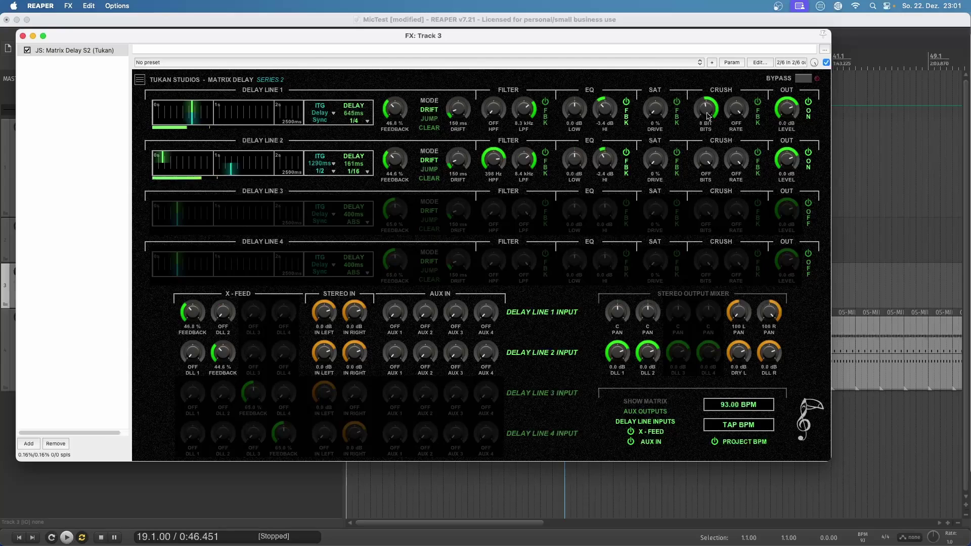
Close the FX window, place the edit cursor at bar 2.3 and record a take on track 3 to about bar 20.
key("Escape")
left_click(364, 66)
left_click(365, 66)
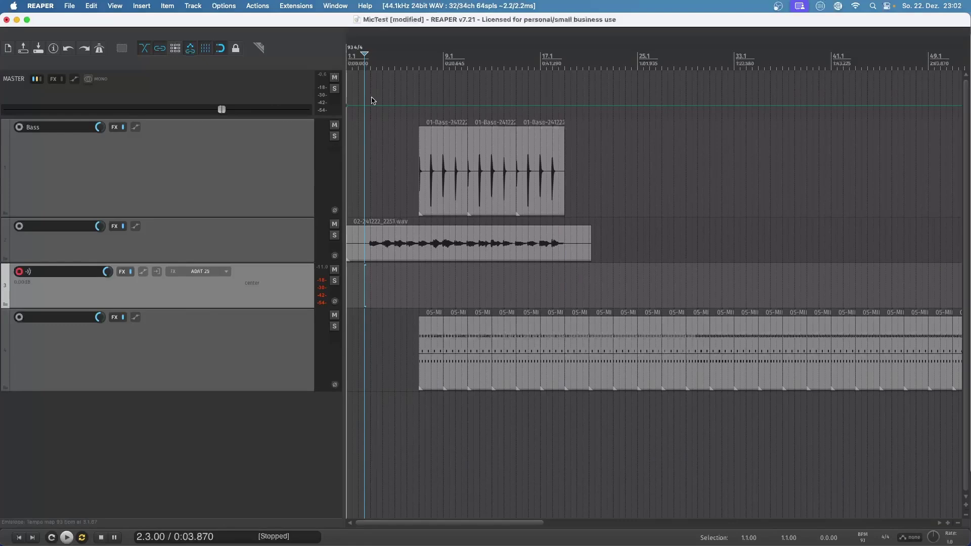
key("super+r")
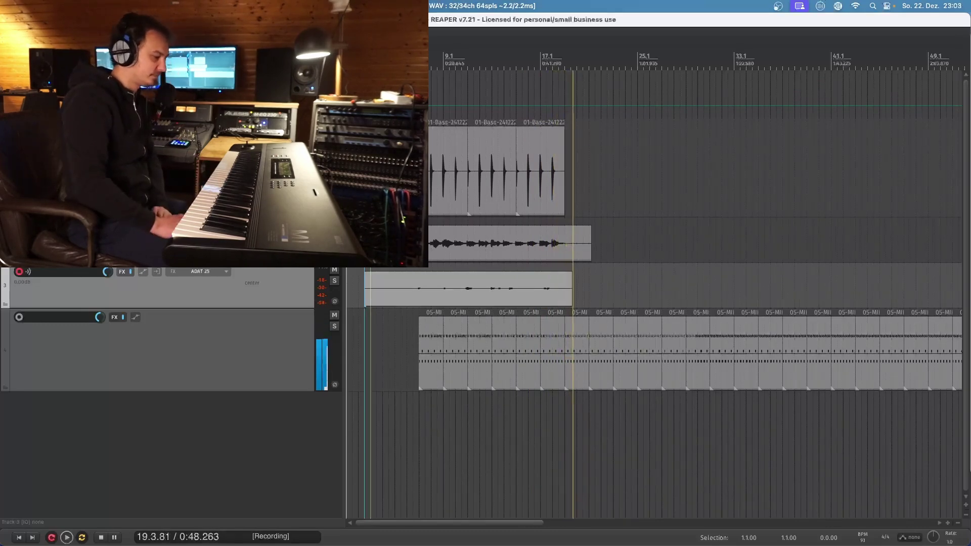
key("space")
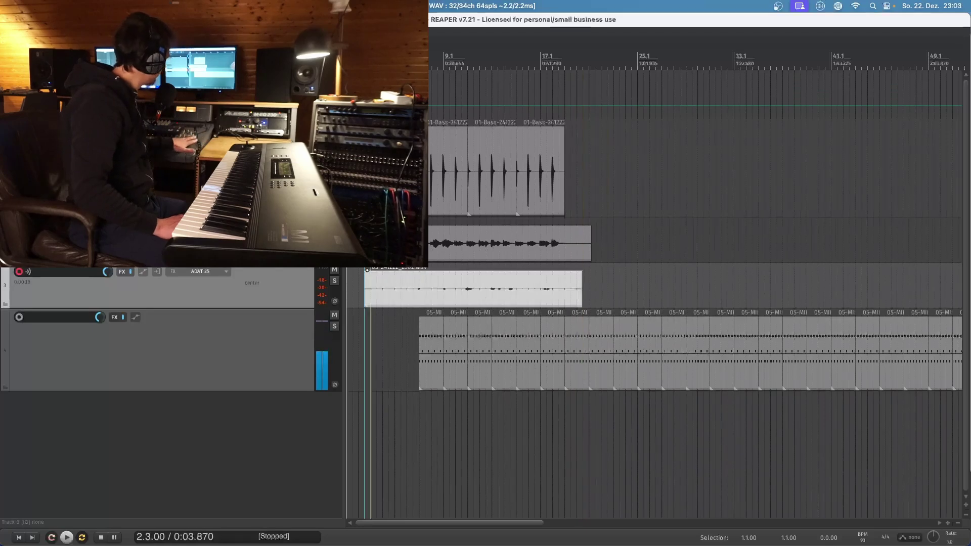